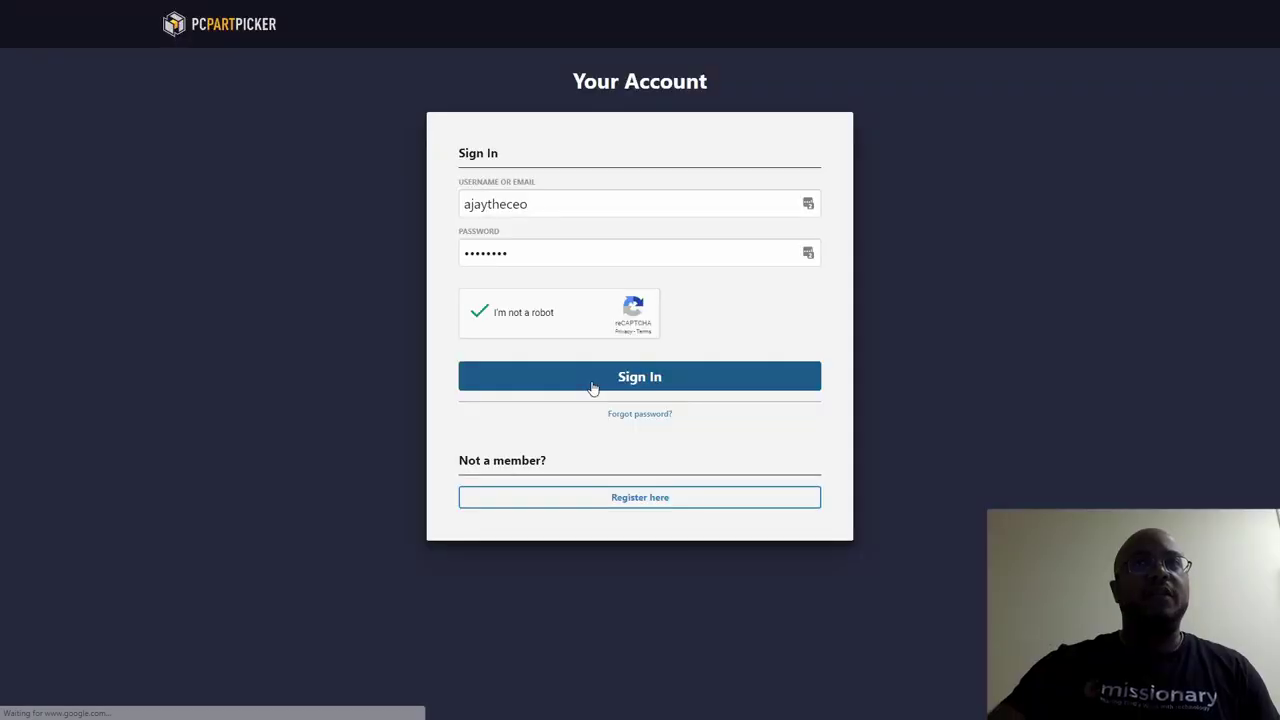
- Sign in to the account with the filled-in credentials and open the System Builder
{"action": "left_click", "coordinate": [591, 386]}
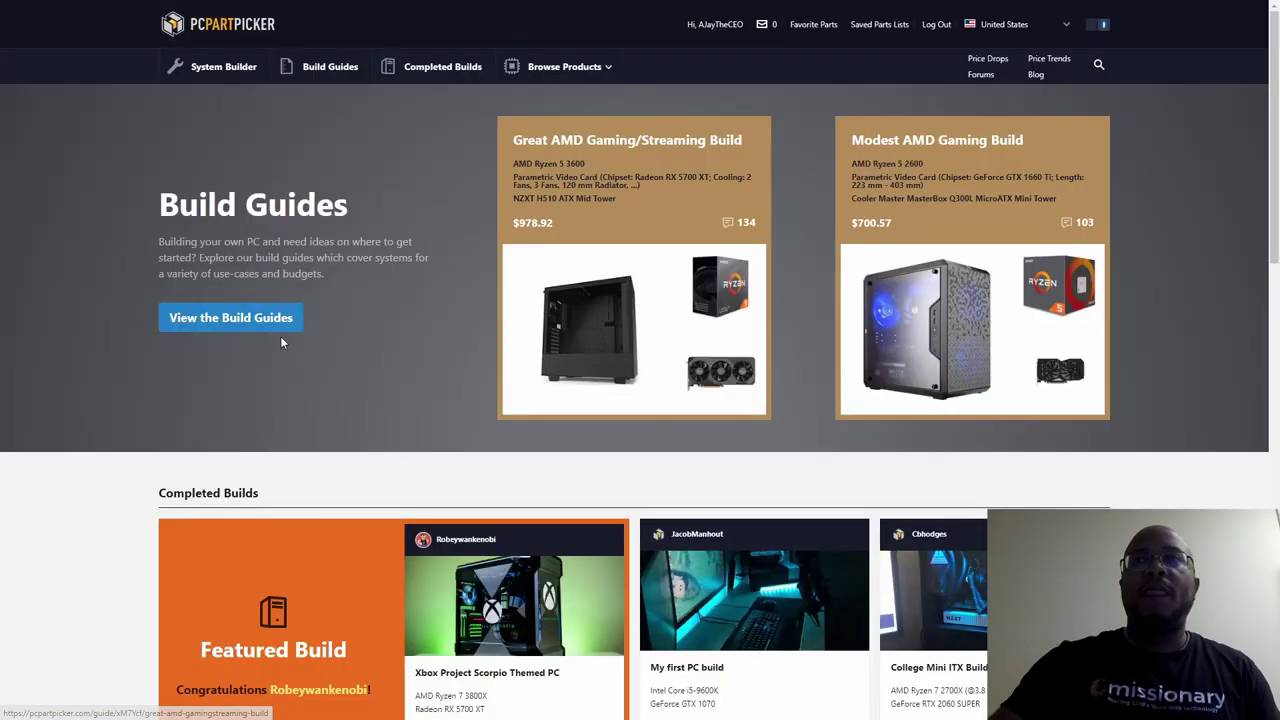
{"action": "left_click", "coordinate": [224, 68]}
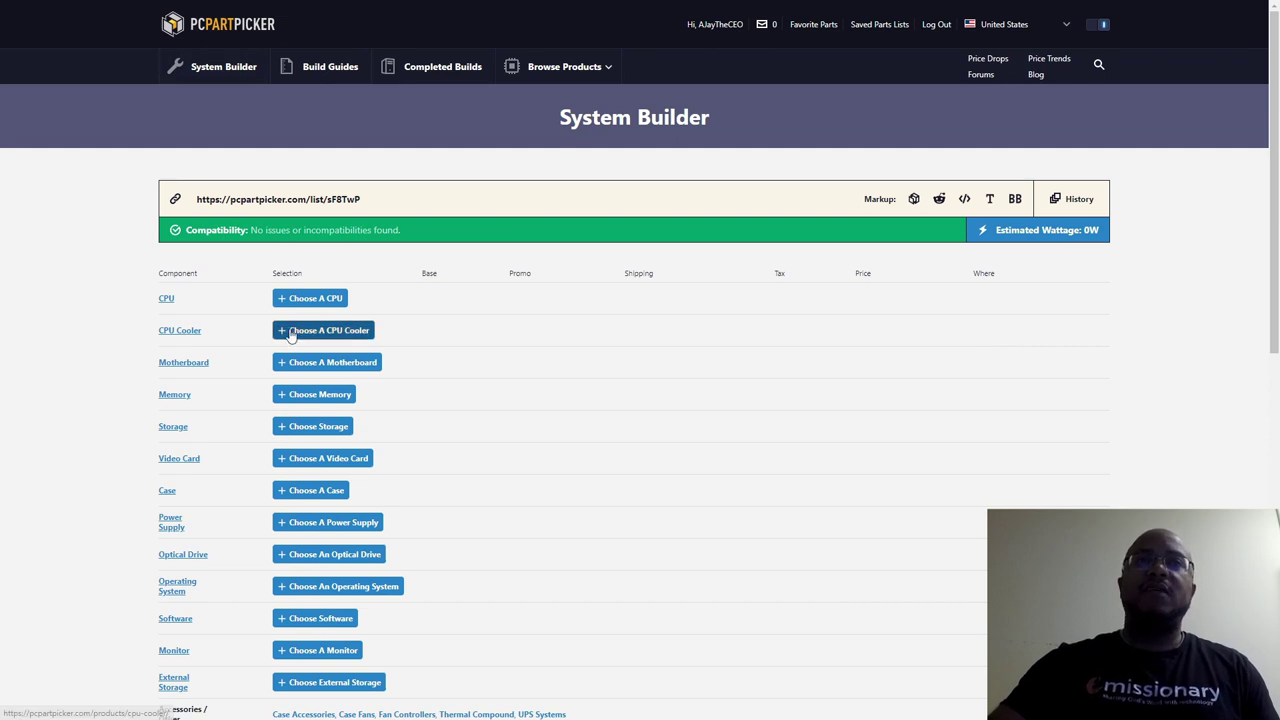
- Search the CPUs for "3400" and add the AMD Ryzen 5 3400G to the build
{"action": "left_click", "coordinate": [312, 300]}
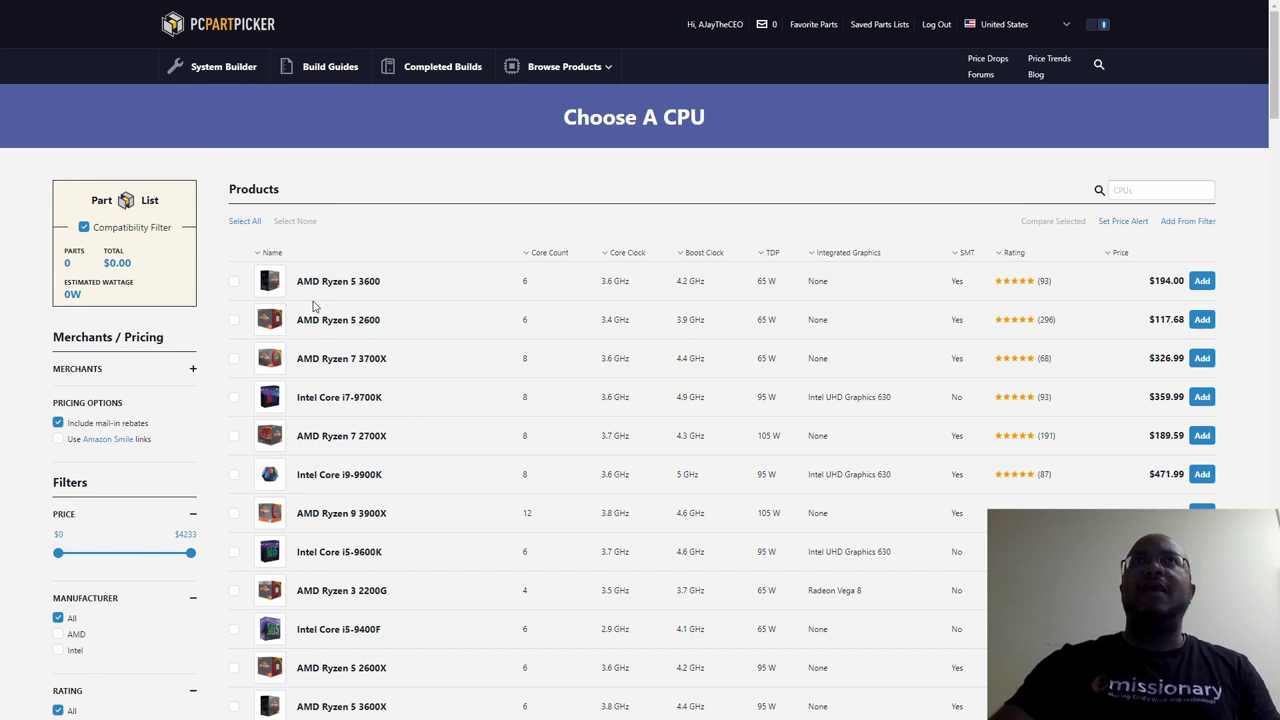
{"action": "left_click", "coordinate": [1184, 191]}
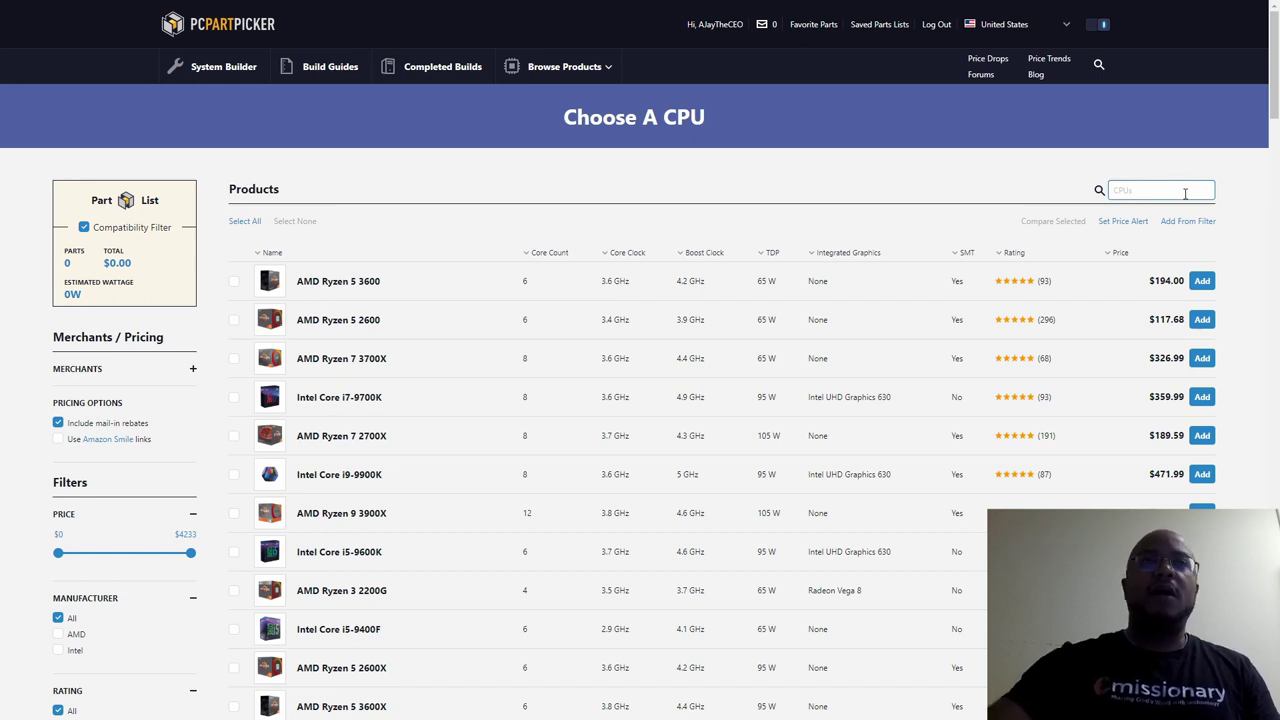
{"action": "type", "text": "00"}
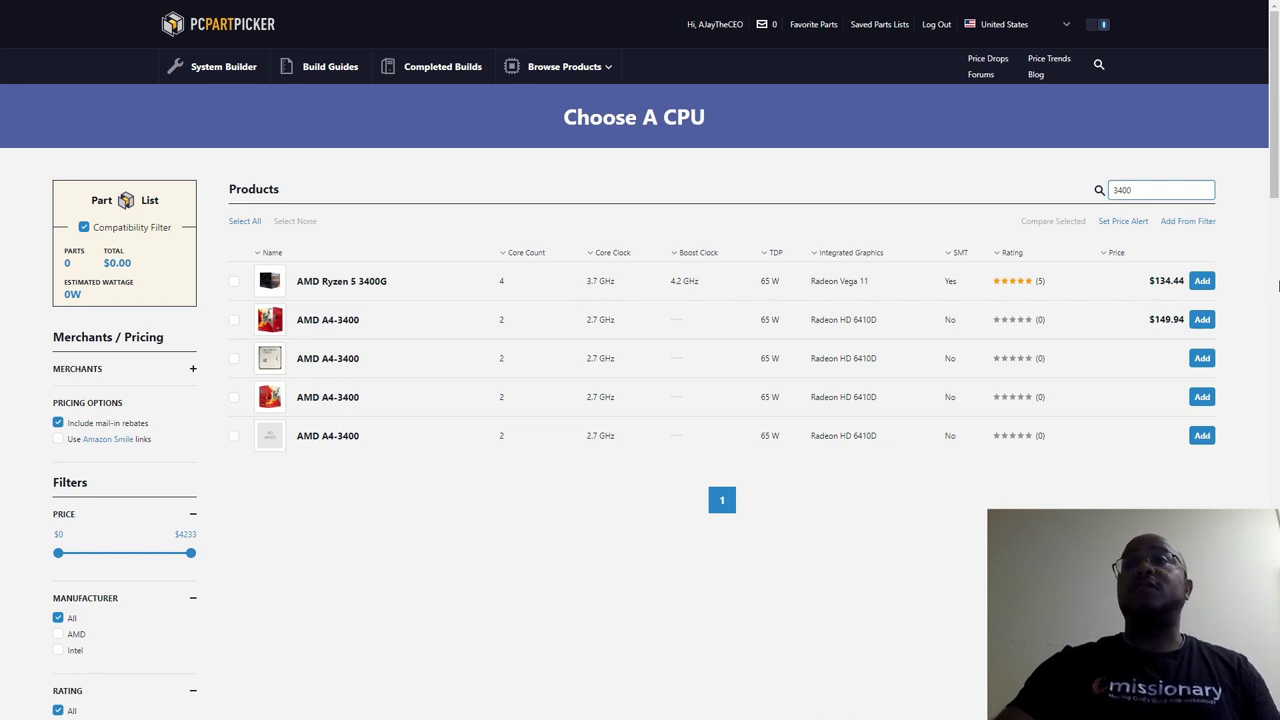
{"action": "left_click", "coordinate": [1203, 282]}
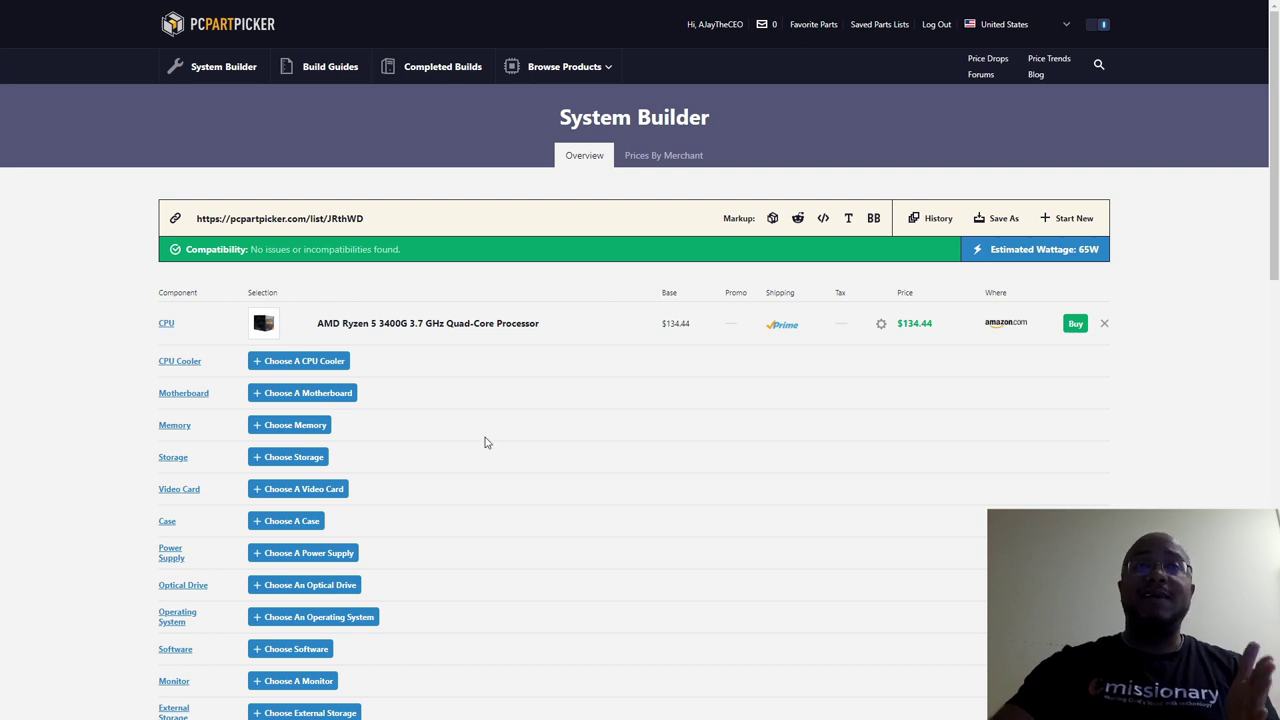
- Search the motherboards for "ds" and add the Gigabyte B450M DS3H without WiFi to the build
{"action": "left_click", "coordinate": [318, 394]}
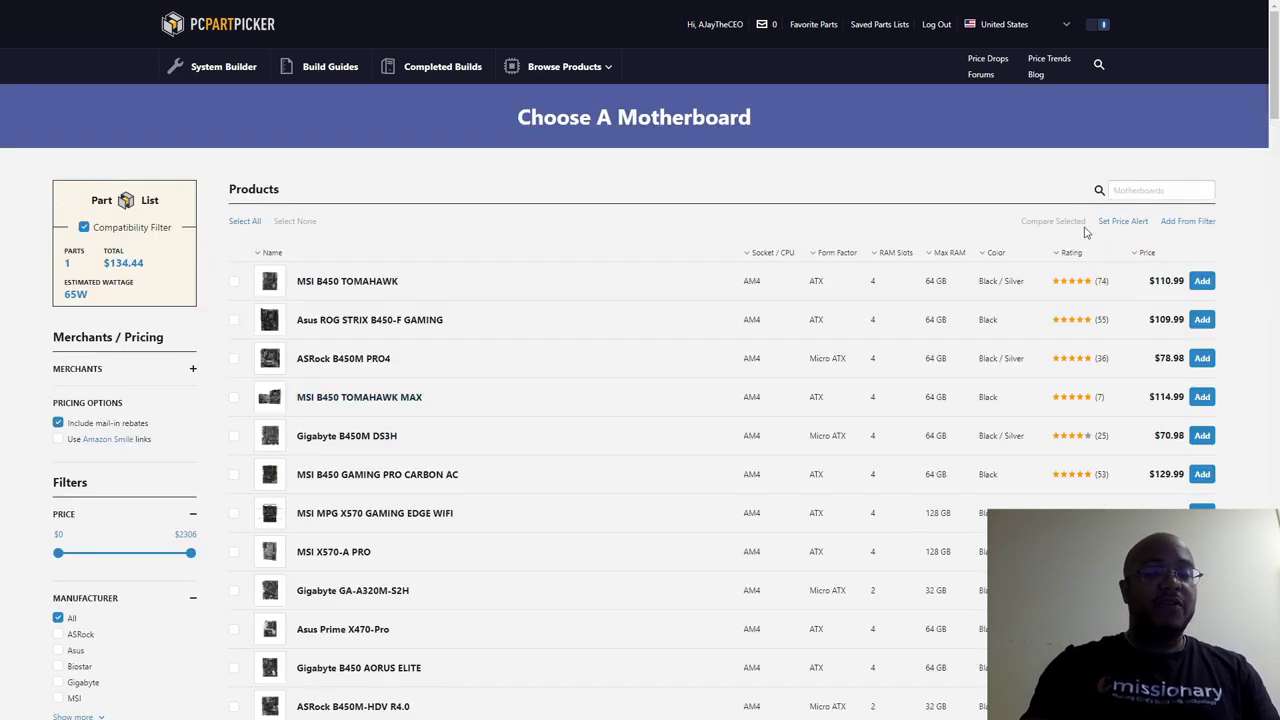
{"action": "left_click", "coordinate": [1130, 190]}
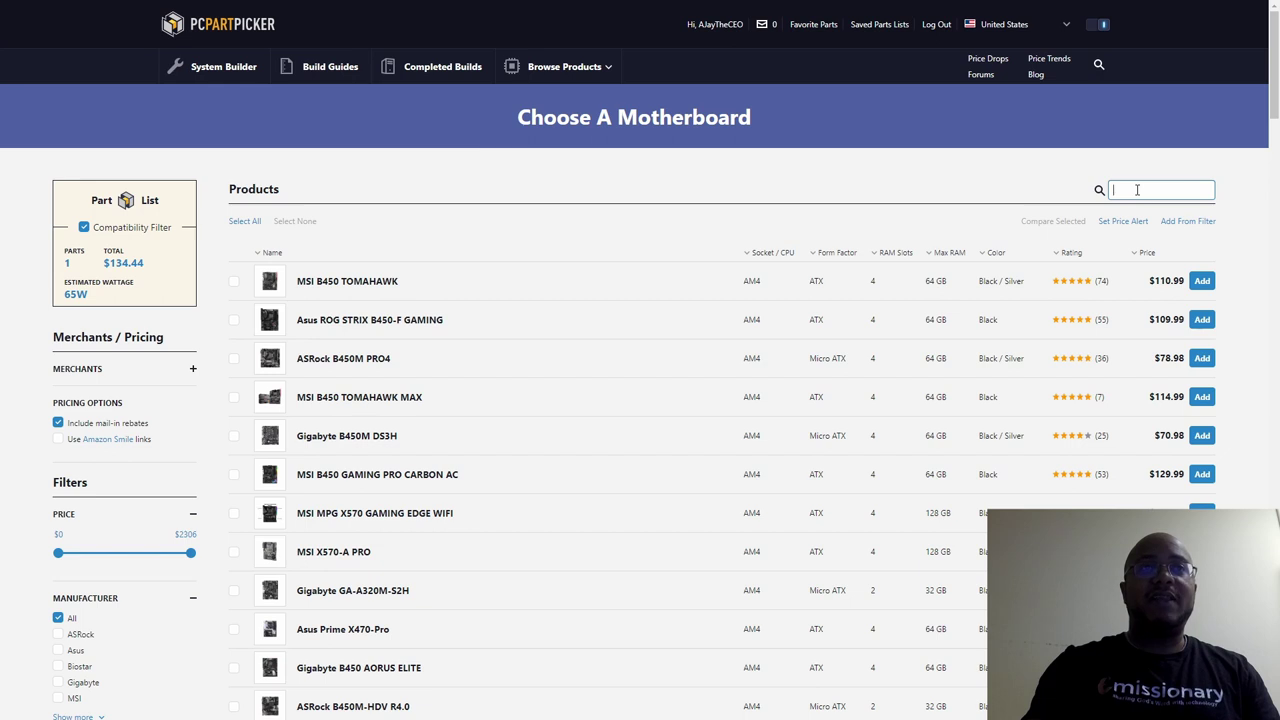
{"action": "type", "text": "ds"}
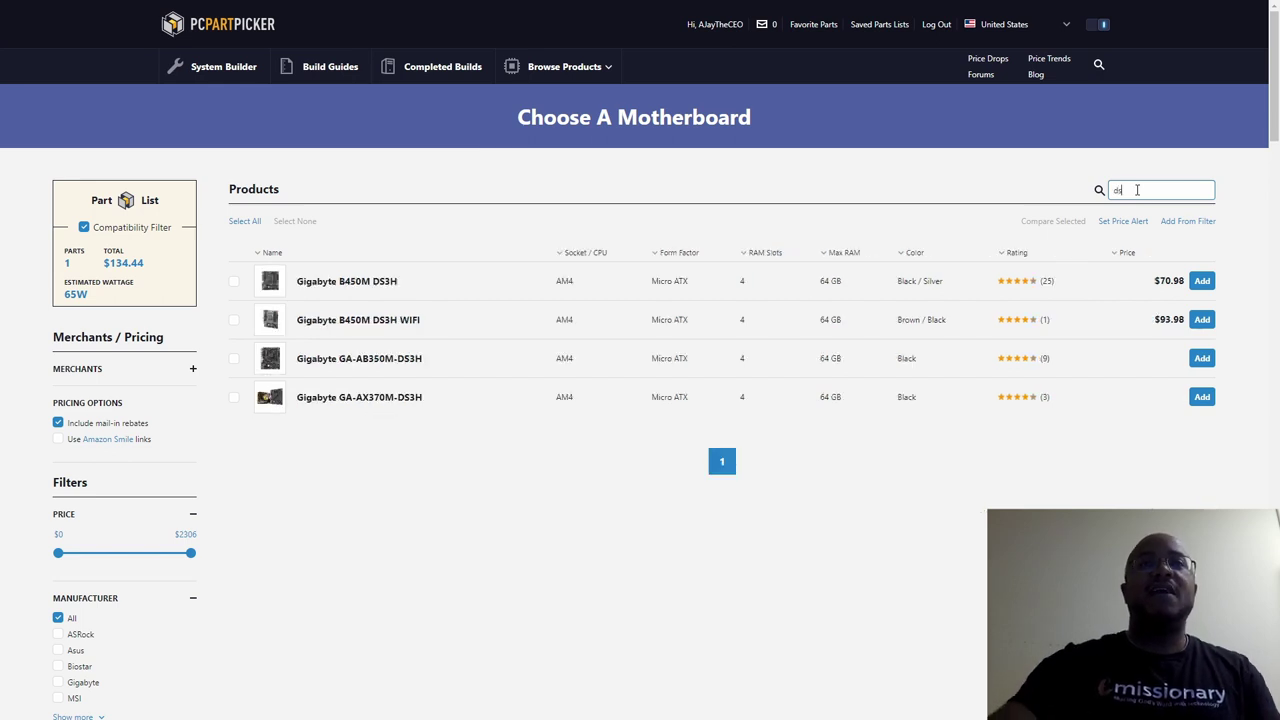
{"action": "left_click", "coordinate": [1202, 282]}
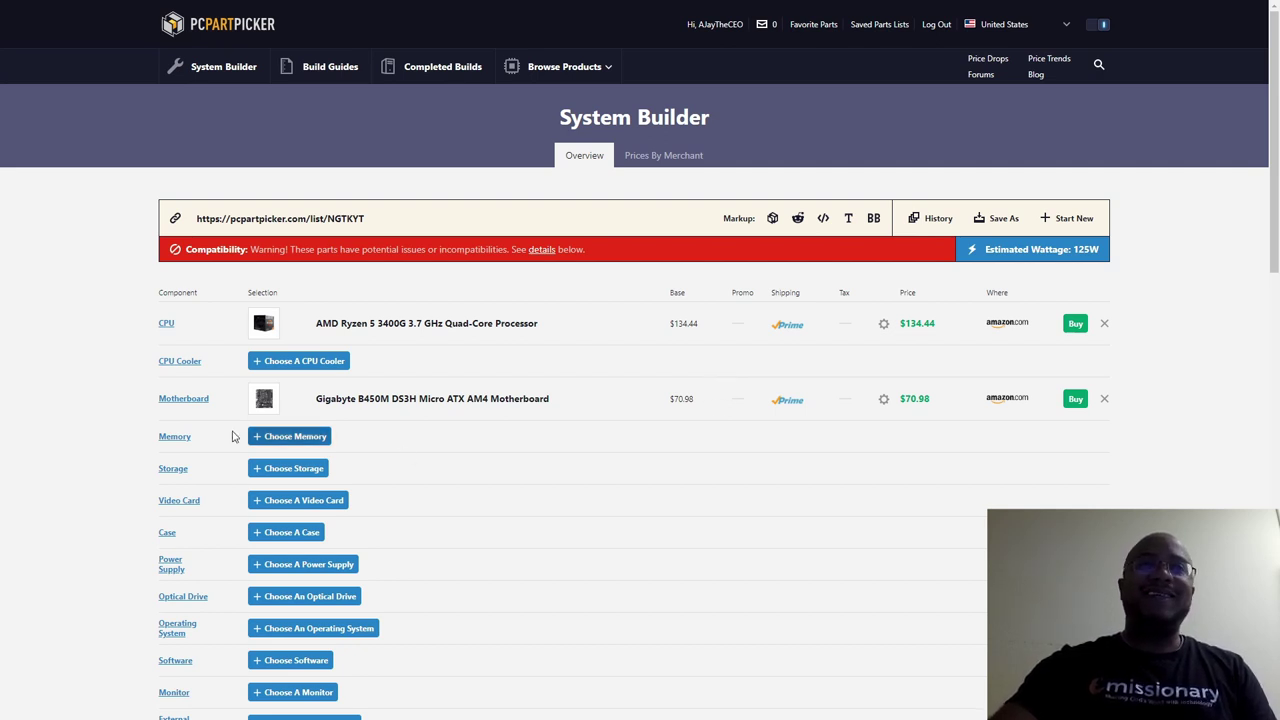
- Filter the memory to DDR4-3200 and add the Corsair Vengeance LPX 16 GB (2 x 8GB) kit to the build
{"action": "left_click", "coordinate": [298, 437]}
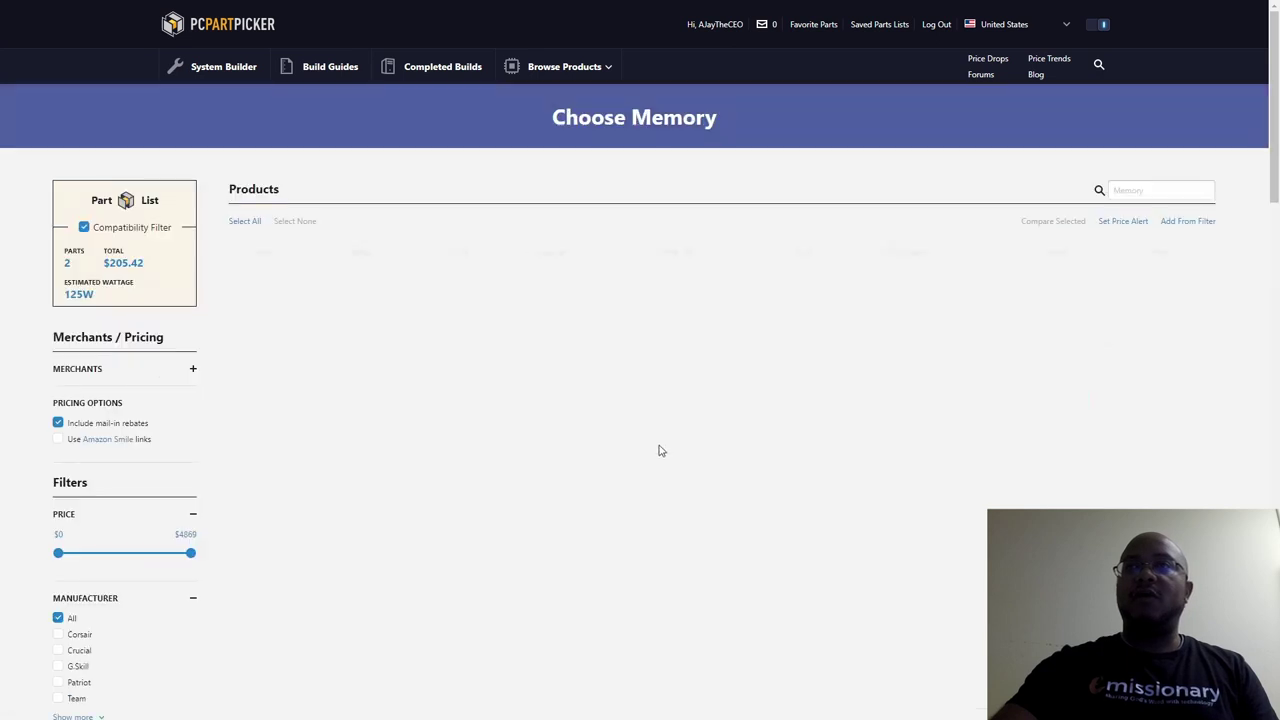
{"action": "mouse_move", "coordinate": [265, 519]}
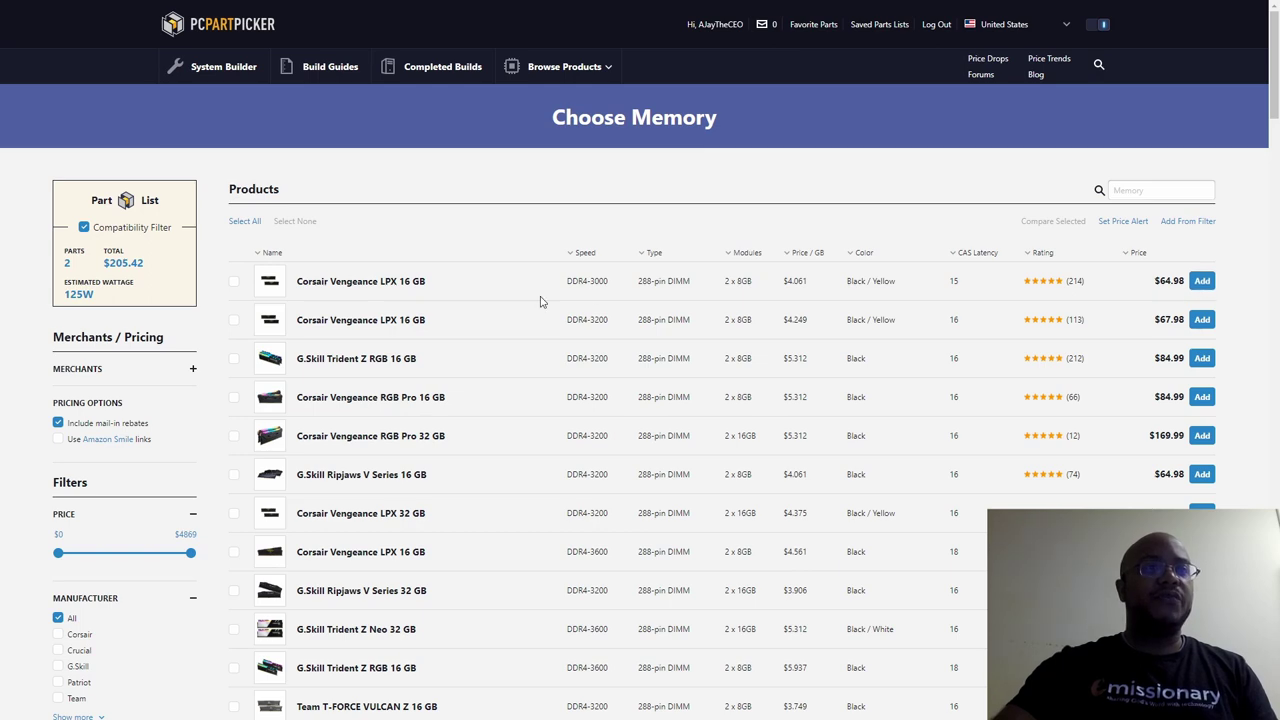
{"action": "scroll", "coordinate": [110, 598], "scroll_direction": "down", "scroll_amount": 3}
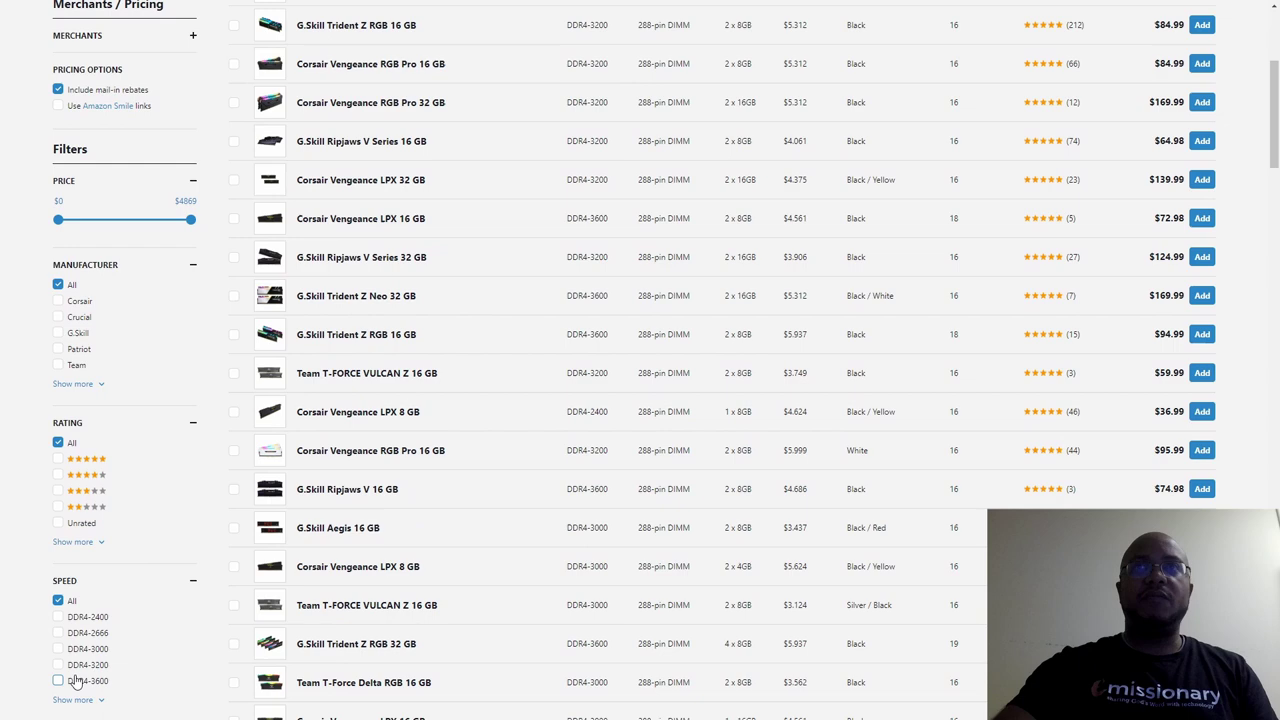
{"action": "left_click", "coordinate": [57, 665]}
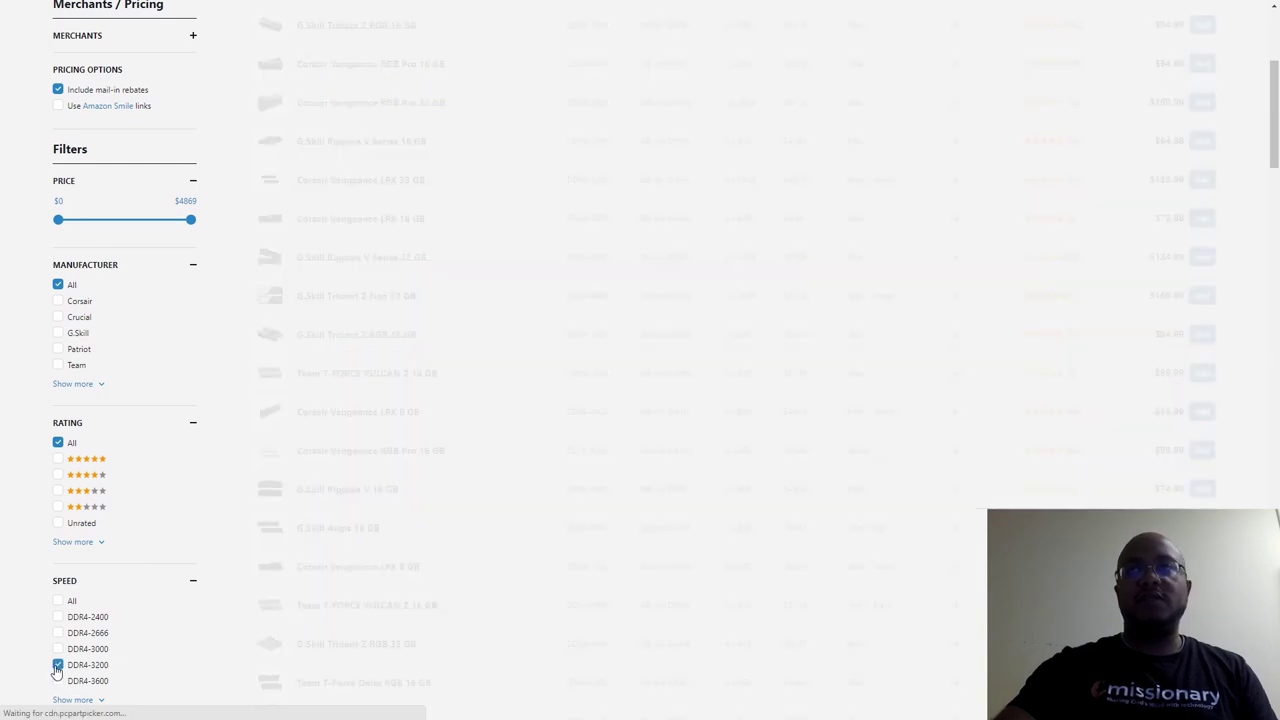
{"action": "scroll", "coordinate": [234, 603], "scroll_direction": "up", "scroll_amount": 3}
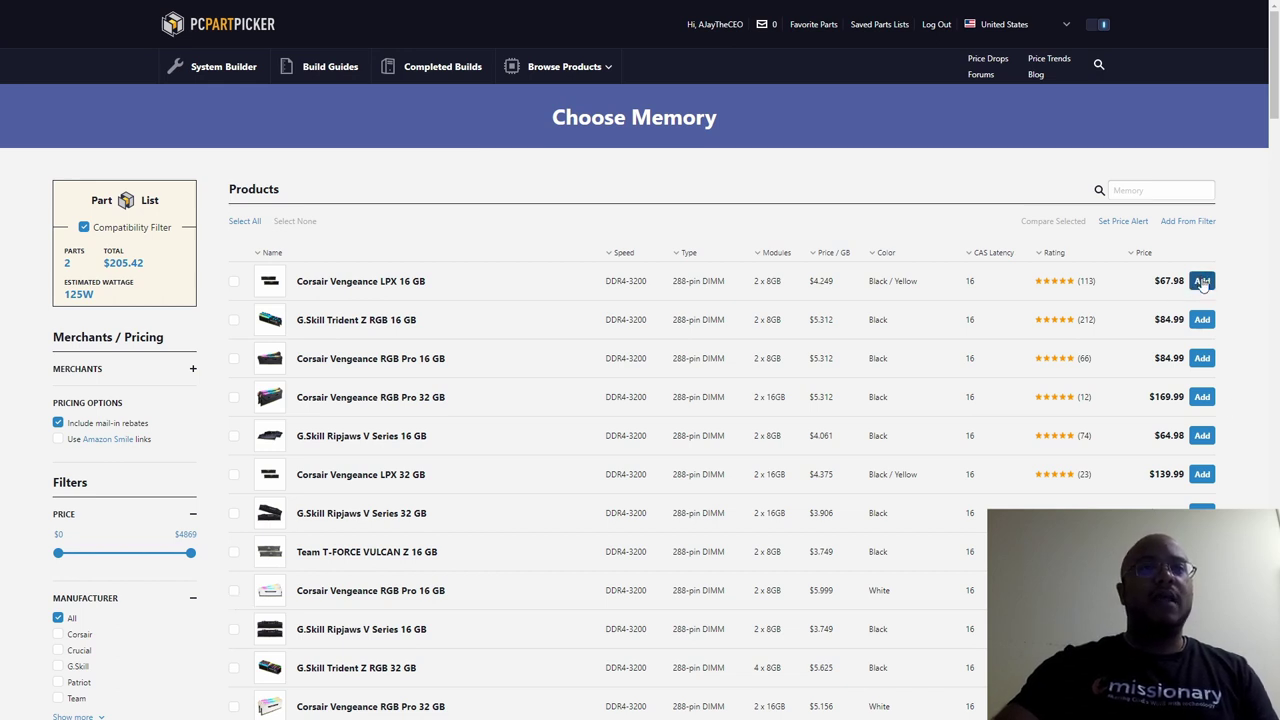
{"action": "left_click", "coordinate": [1202, 283]}
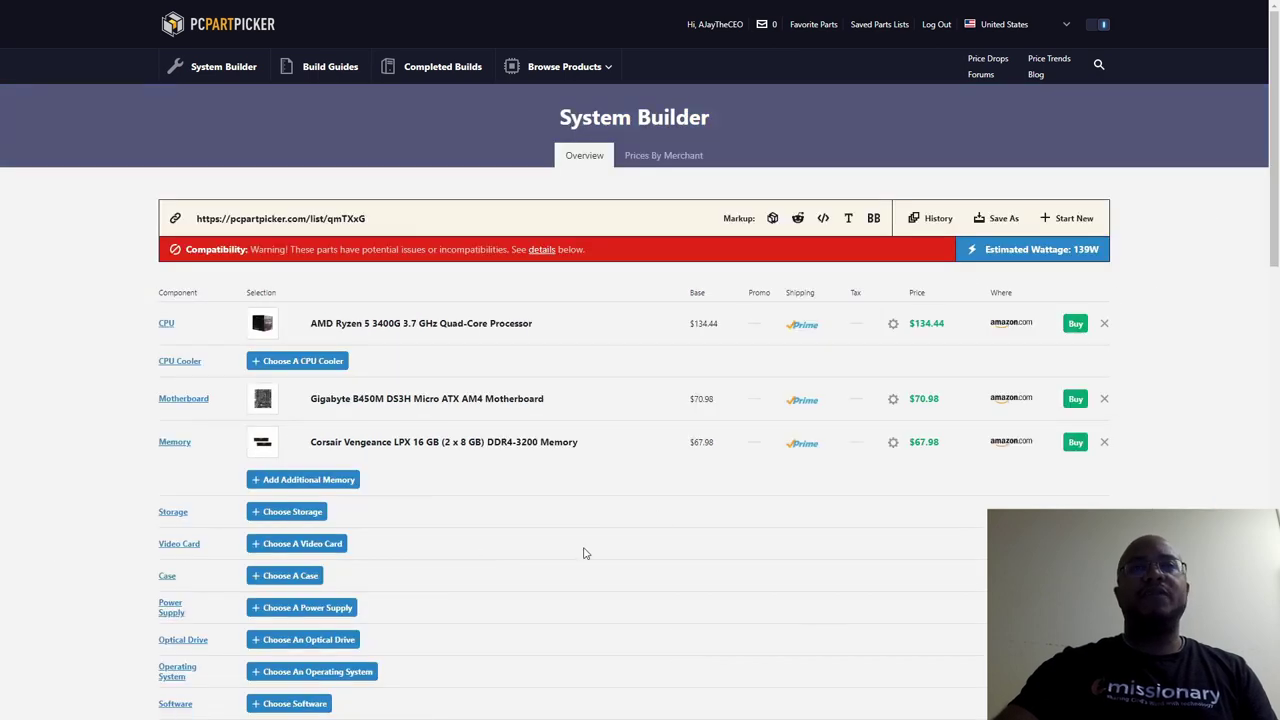
- Start choosing storage and filter the drives to type SSD and form factor M.2-2280
{"action": "left_click", "coordinate": [303, 514]}
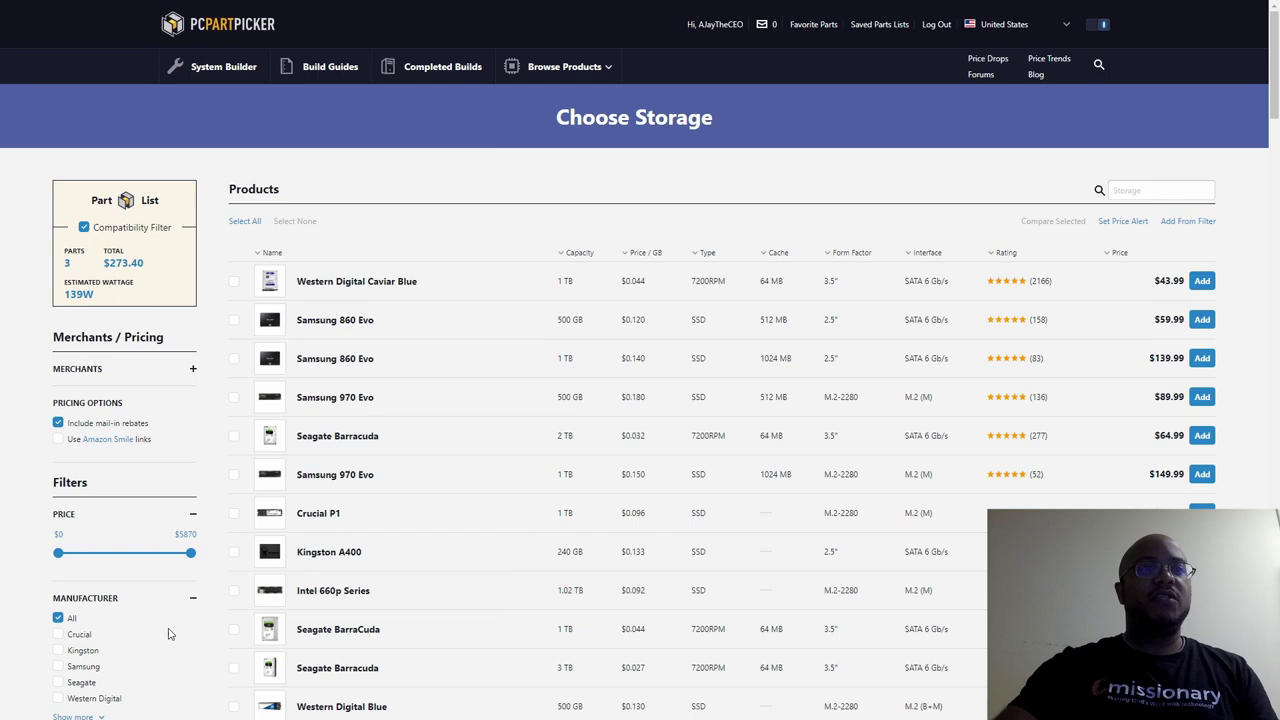
{"action": "scroll", "coordinate": [175, 633], "scroll_direction": "down", "scroll_amount": 5}
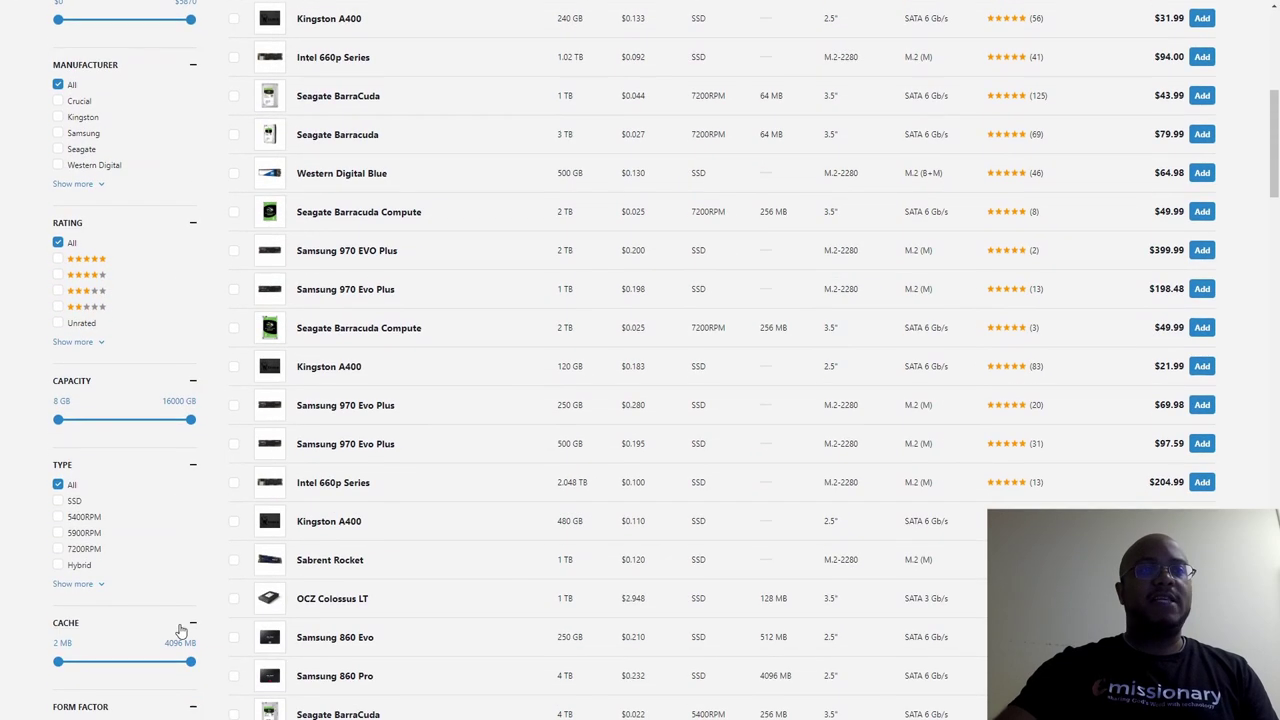
{"action": "left_click", "coordinate": [58, 501]}
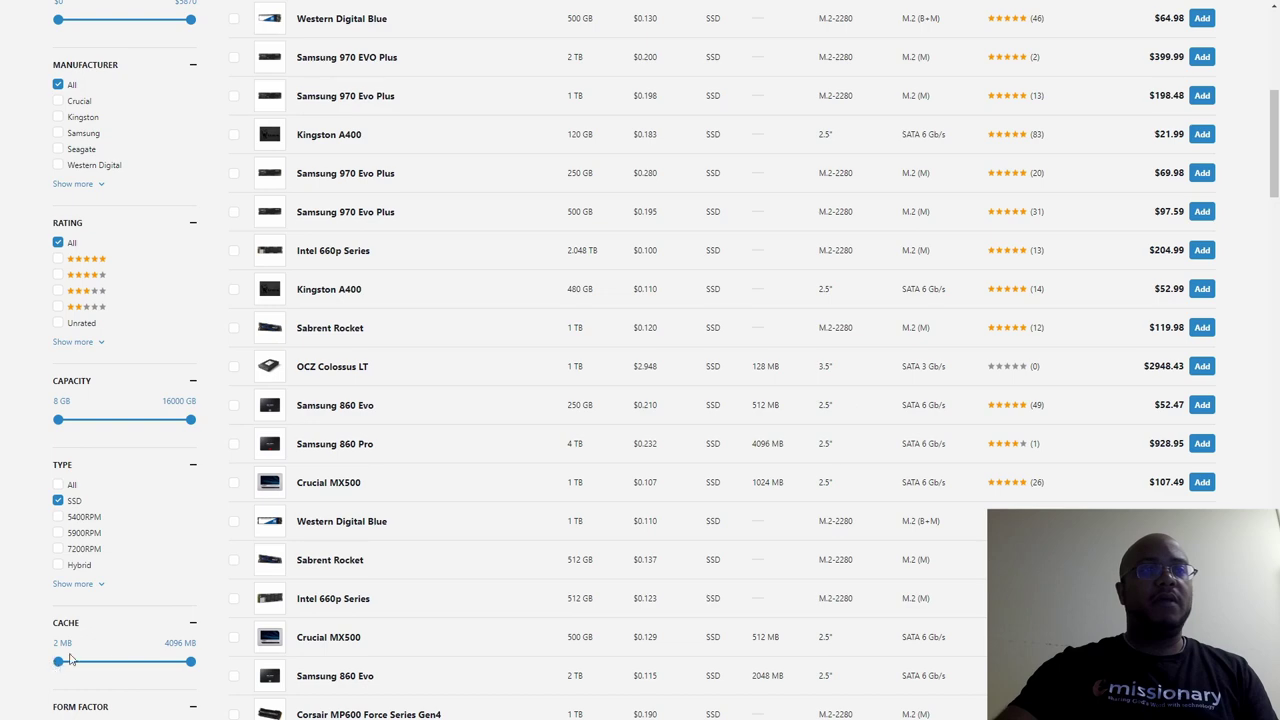
{"action": "scroll", "coordinate": [169, 610], "scroll_direction": "down", "scroll_amount": 1}
{"action": "scroll", "coordinate": [169, 610], "scroll_direction": "down", "scroll_amount": 1}
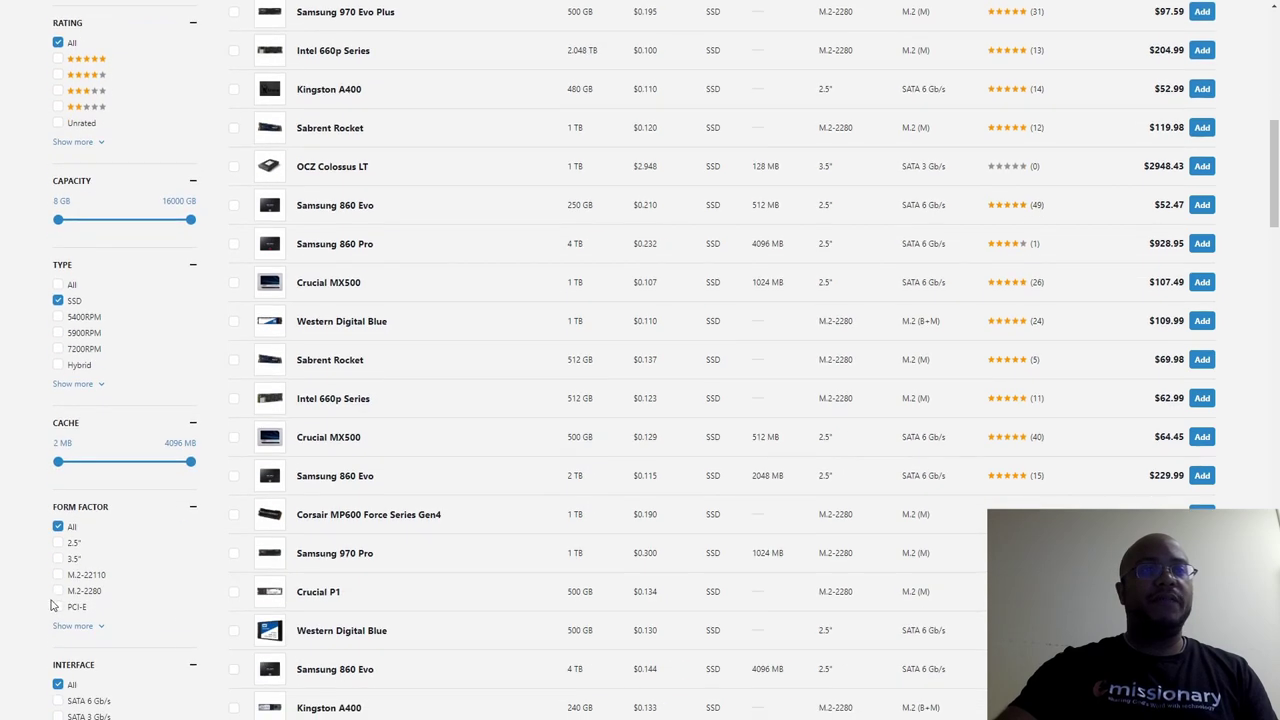
{"action": "left_click", "coordinate": [58, 591]}
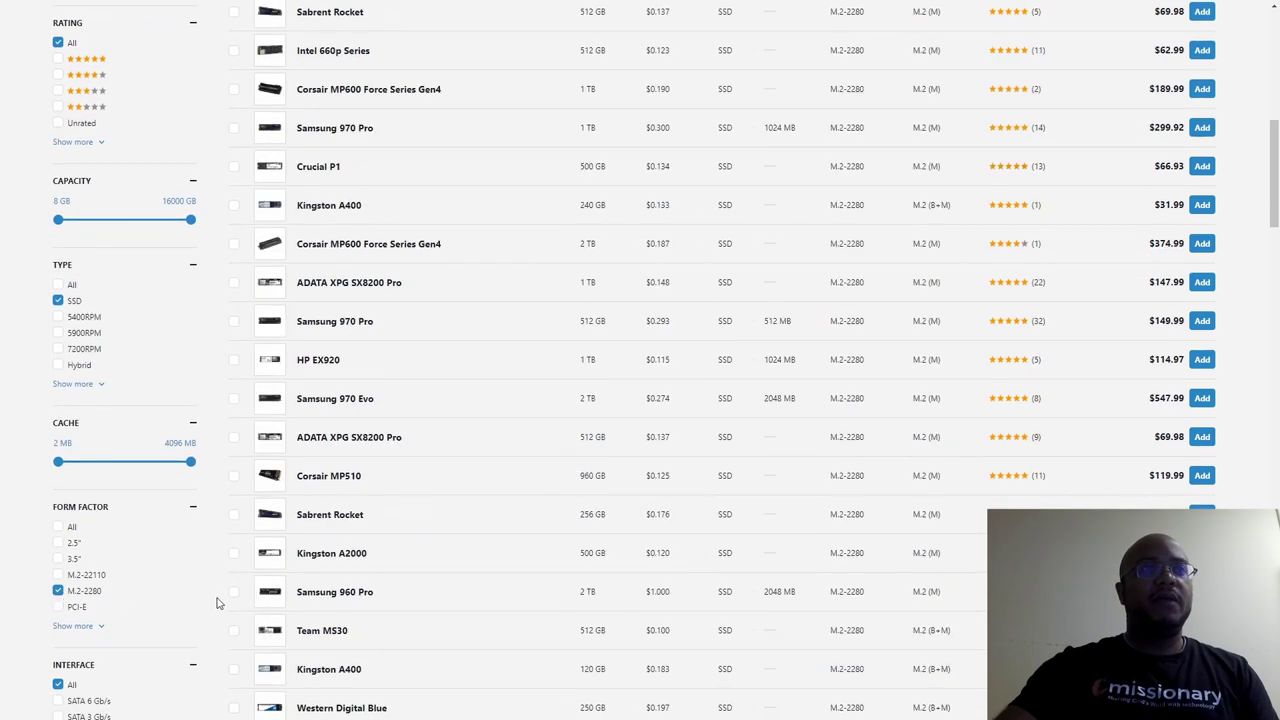
{"action": "scroll", "coordinate": [111, 599], "scroll_direction": "down", "scroll_amount": 4}
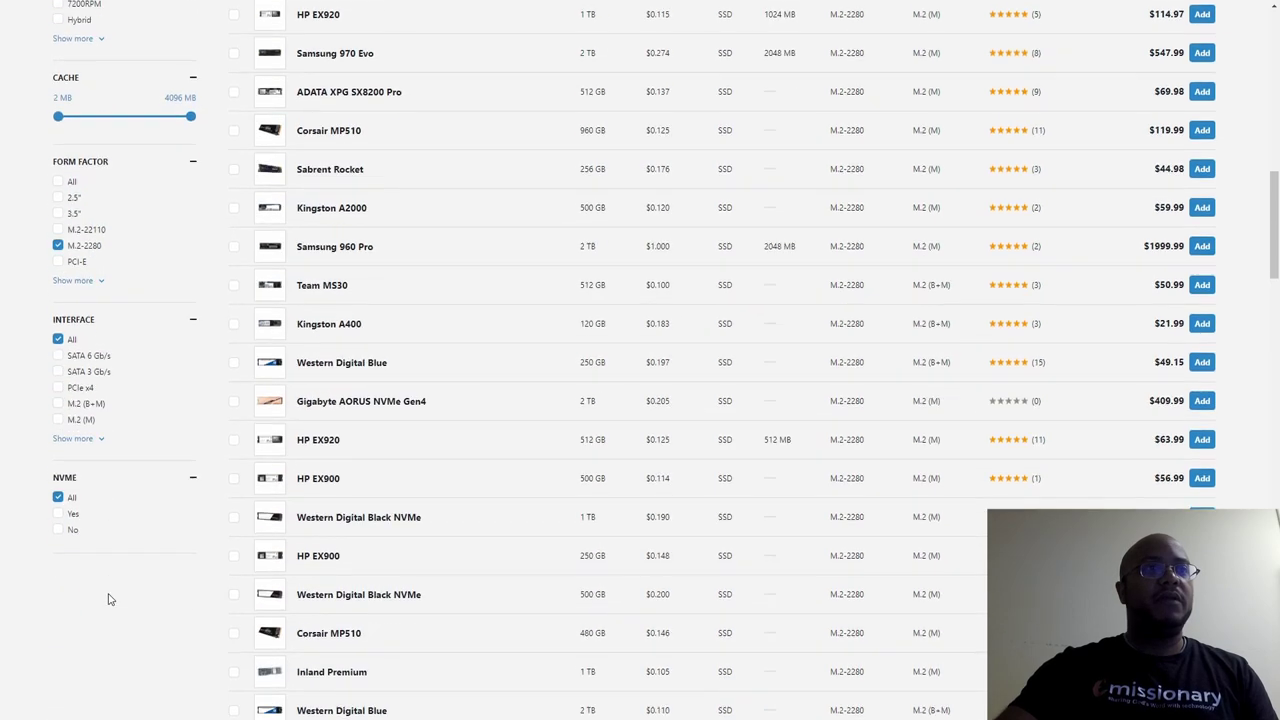
- Restrict the storage manufacturers to Silicon Power and Sabrent, and collapse the manufacturer filter
{"action": "scroll", "coordinate": [111, 599], "scroll_direction": "up", "scroll_amount": 8}
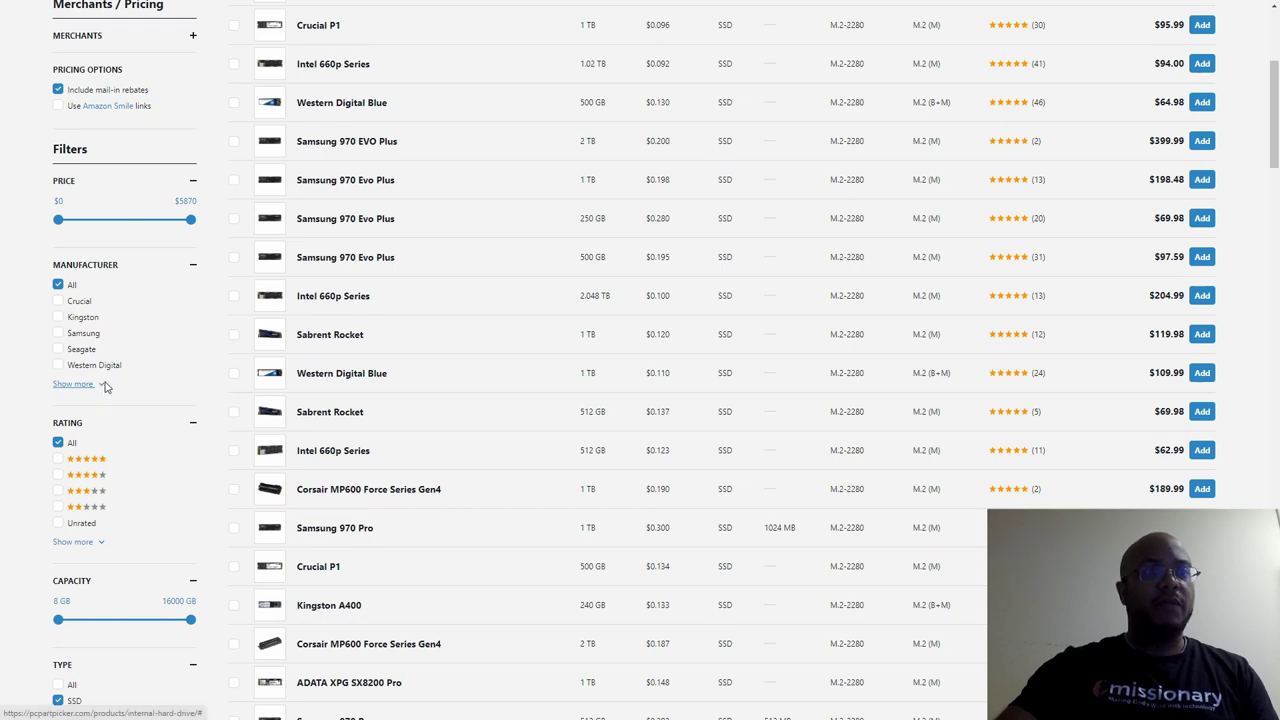
{"action": "left_click", "coordinate": [105, 386]}
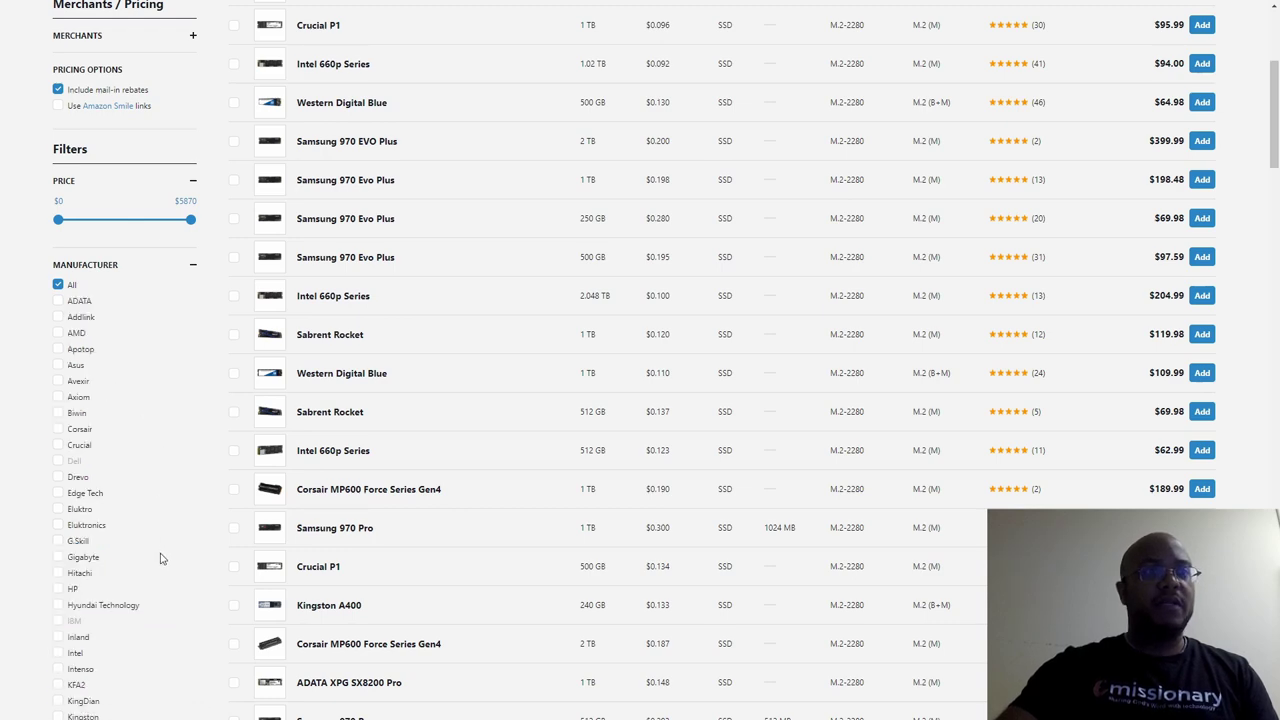
{"action": "scroll", "coordinate": [163, 557], "scroll_direction": "down", "scroll_amount": 3}
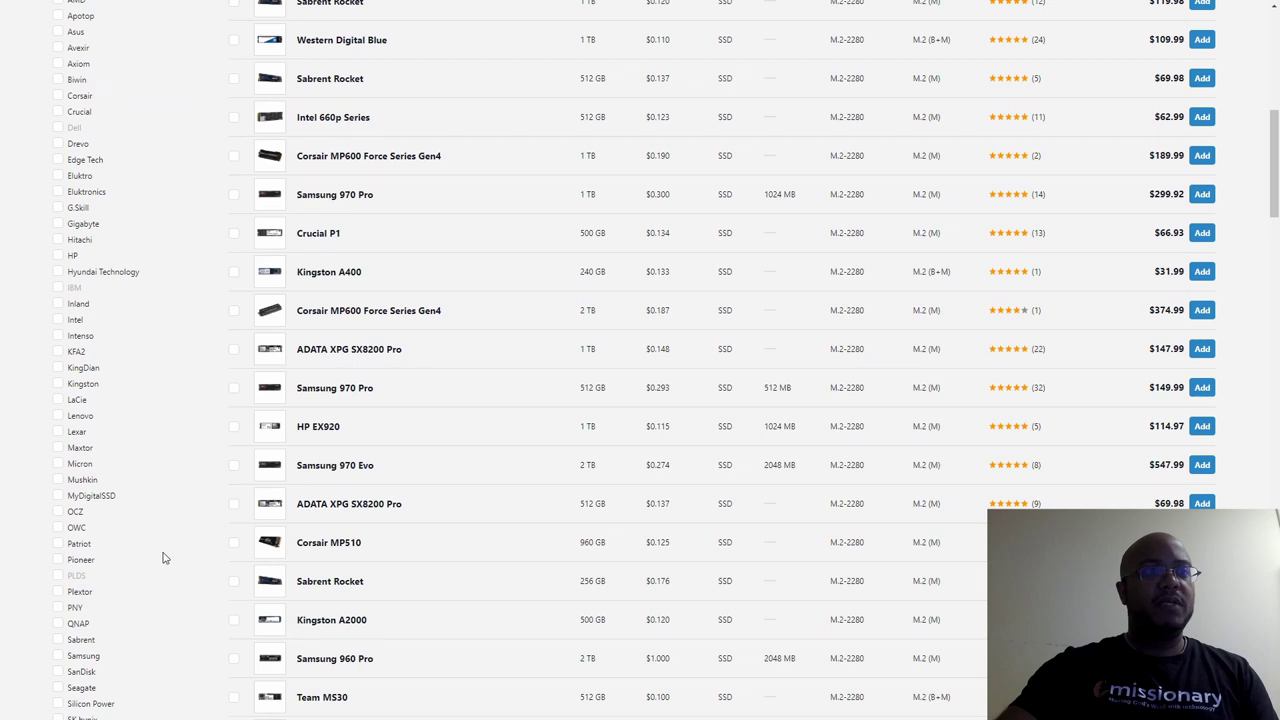
{"action": "scroll", "coordinate": [165, 558], "scroll_direction": "down", "scroll_amount": 1}
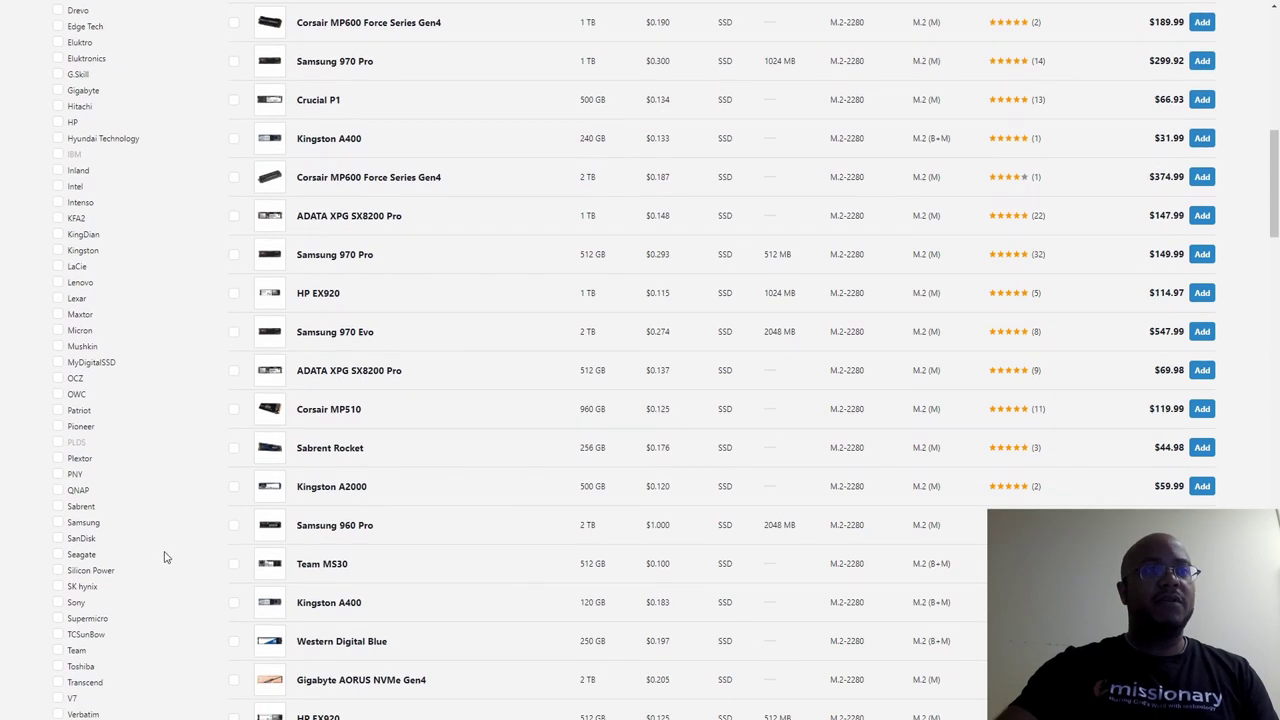
{"action": "left_click", "coordinate": [57, 570]}
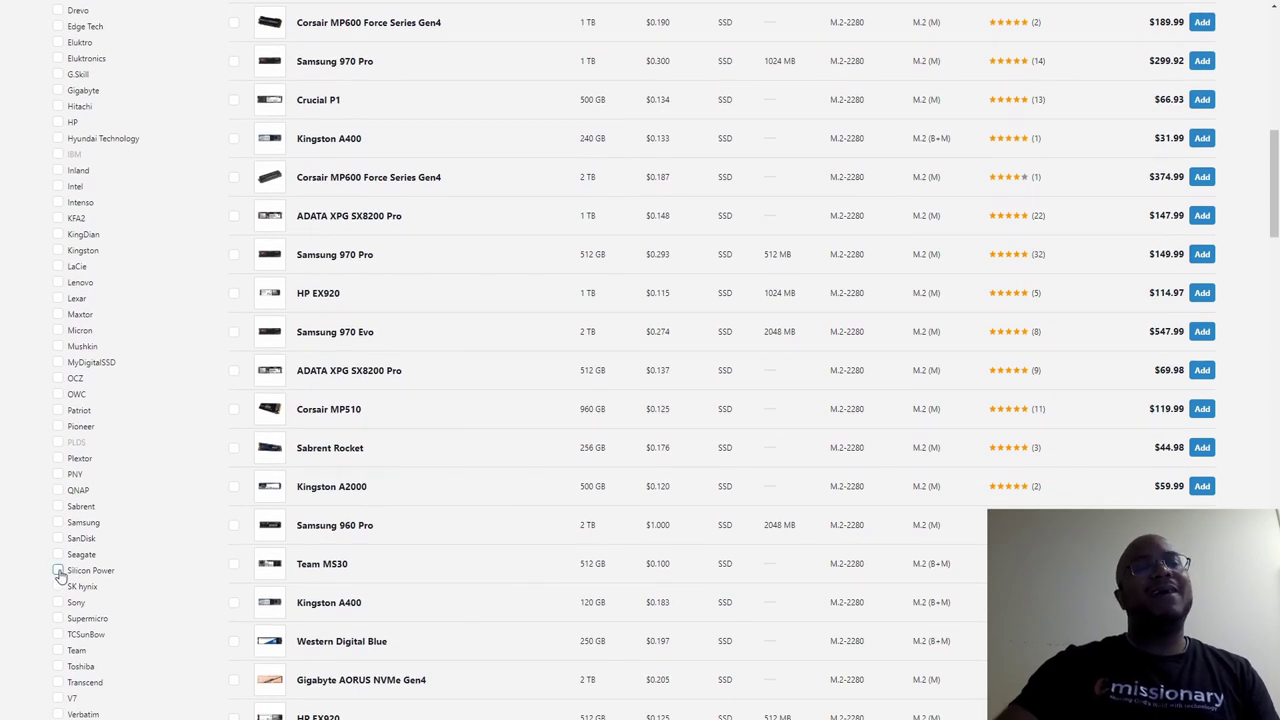
{"action": "left_click", "coordinate": [58, 507]}
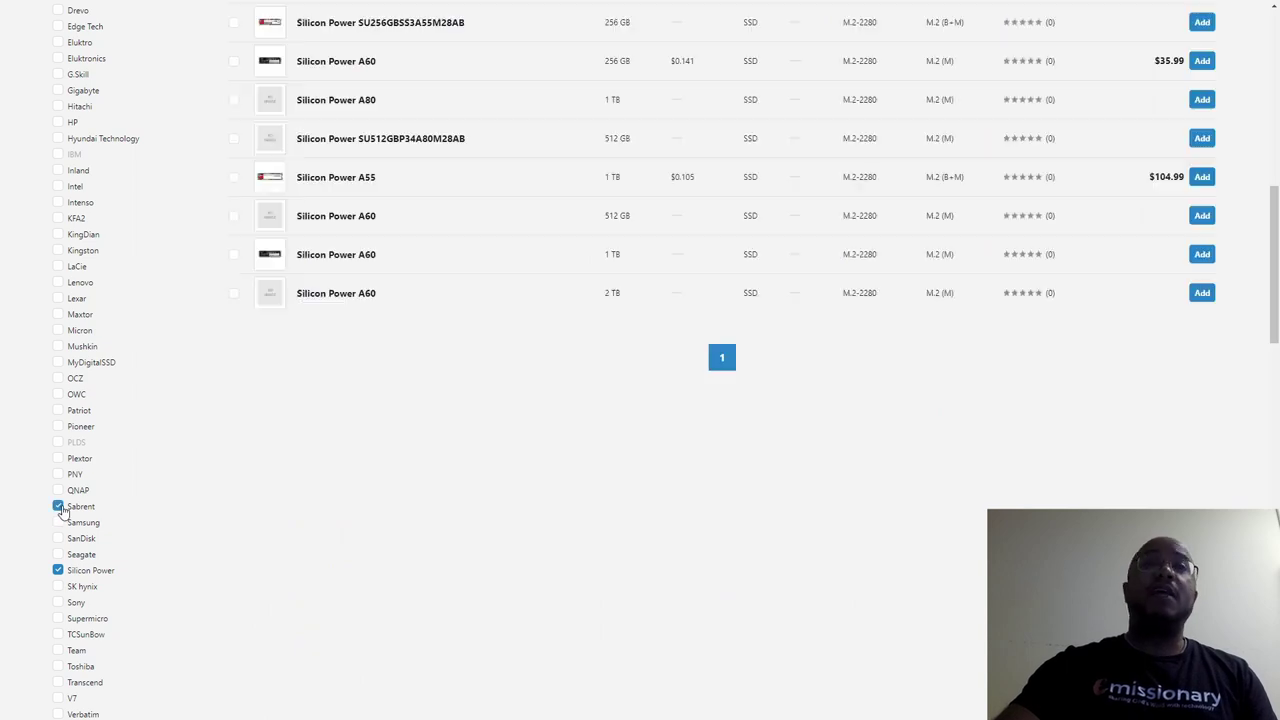
{"action": "scroll", "coordinate": [688, 512], "scroll_direction": "up", "scroll_amount": 1}
{"action": "scroll", "coordinate": [690, 517], "scroll_direction": "up", "scroll_amount": 1}
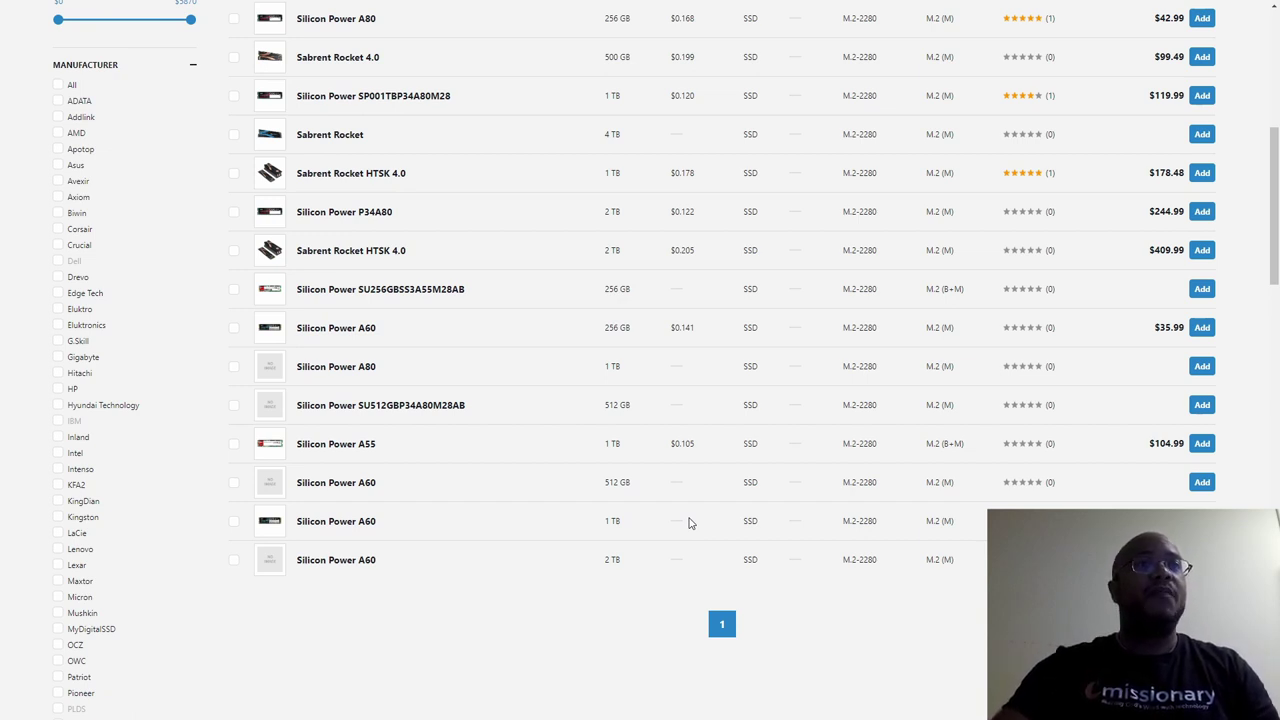
{"action": "scroll", "coordinate": [90, 490], "scroll_direction": "up", "scroll_amount": 2}
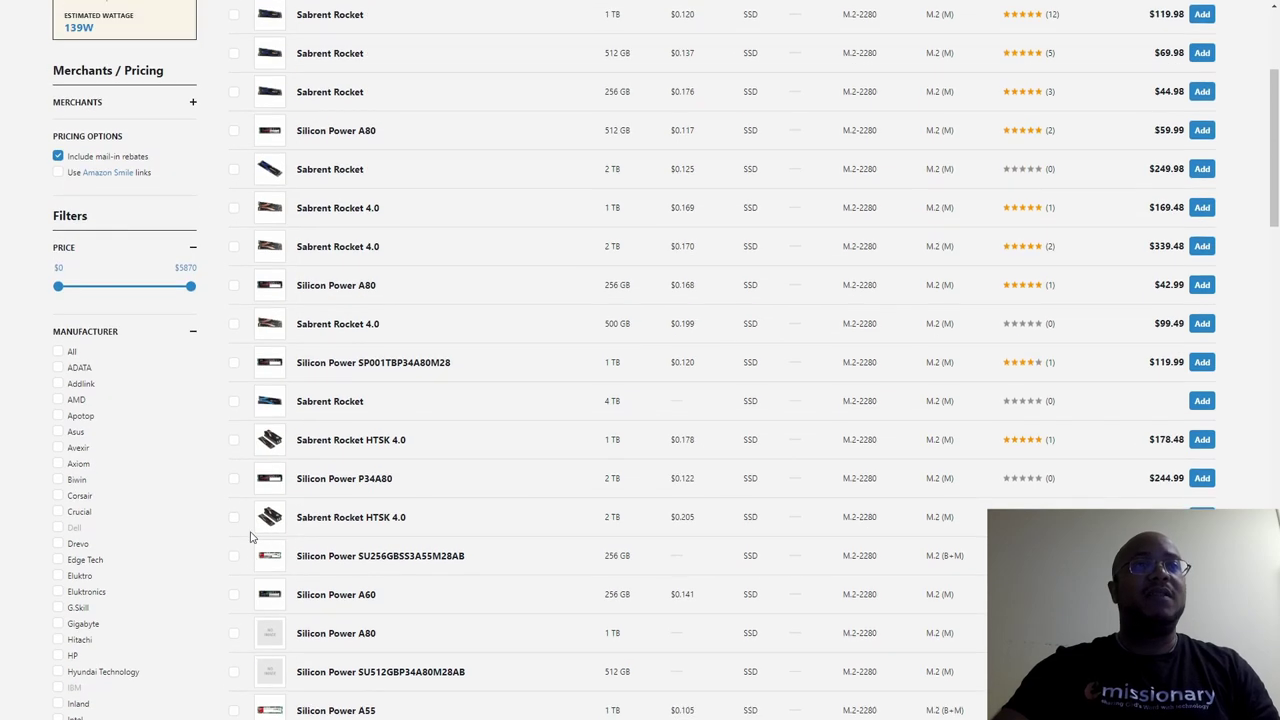
{"action": "left_click", "coordinate": [193, 336]}
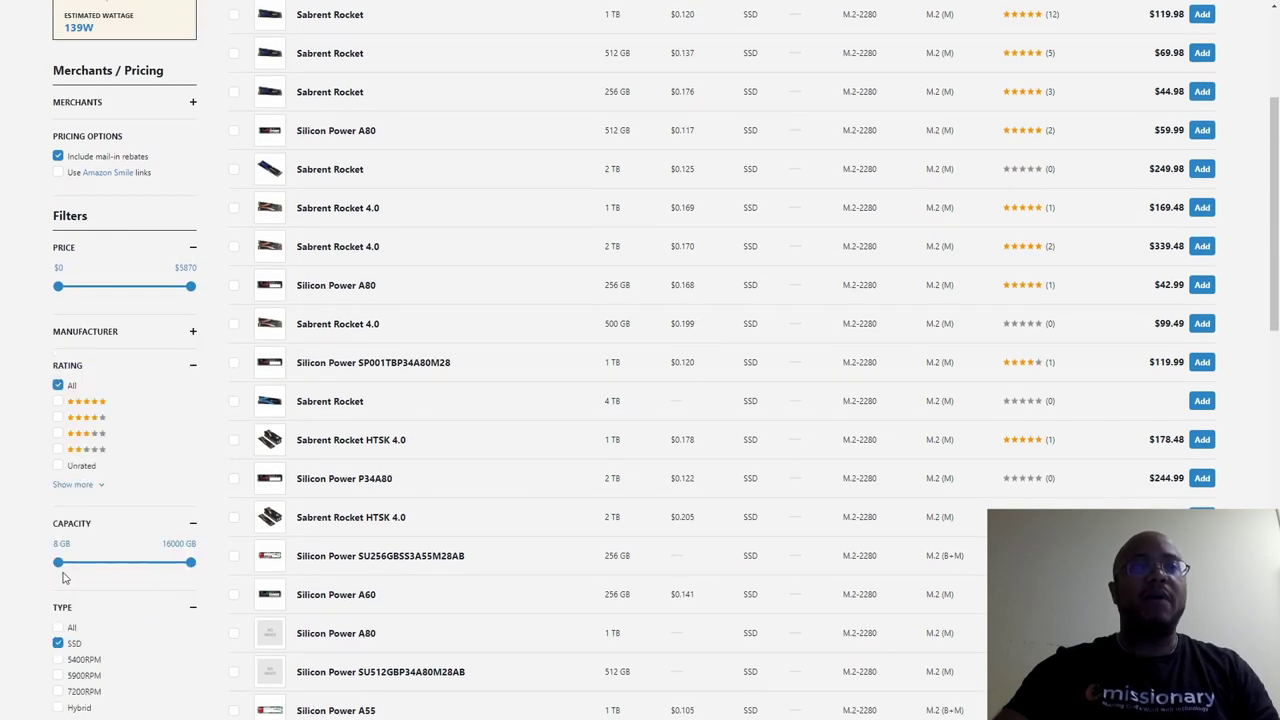
- Set the minimum storage capacity to 500 GB and add the 512 GB Silicon Power A80 to the build
{"action": "left_click_drag", "start_coordinate": [60, 566], "coordinate": [130, 567]}
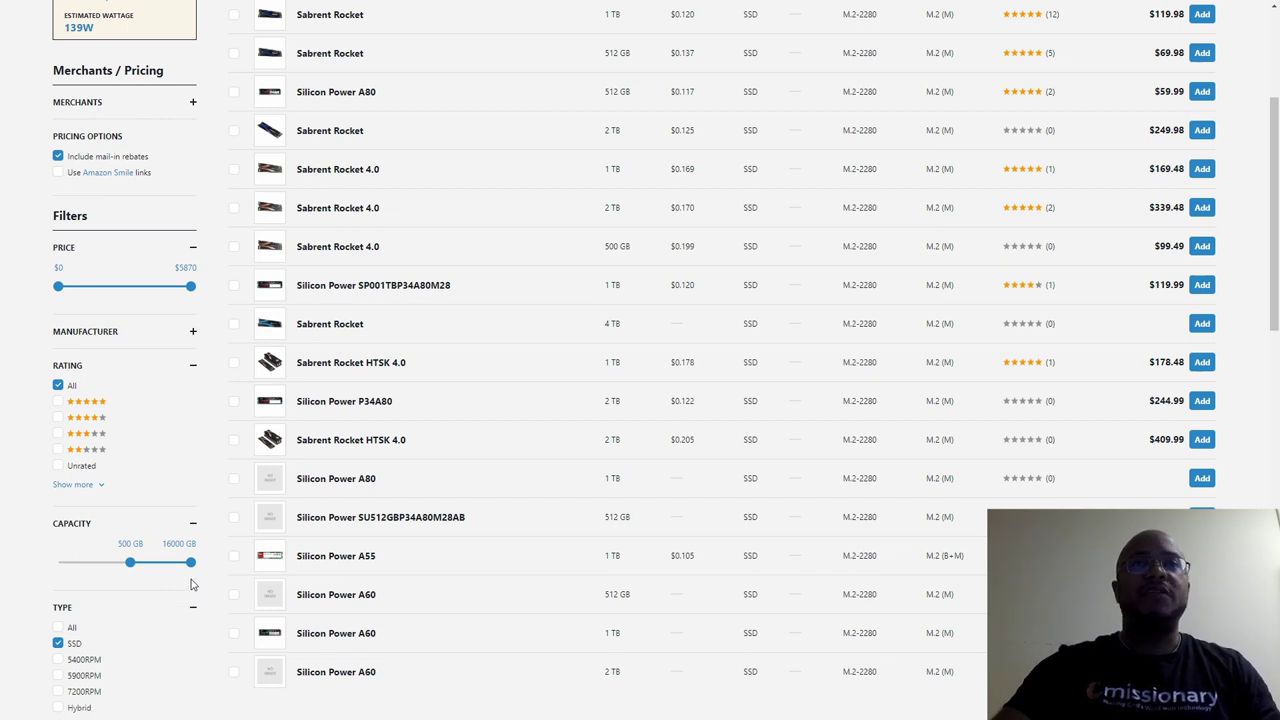
{"action": "scroll", "coordinate": [716, 583], "scroll_direction": "up", "scroll_amount": 3}
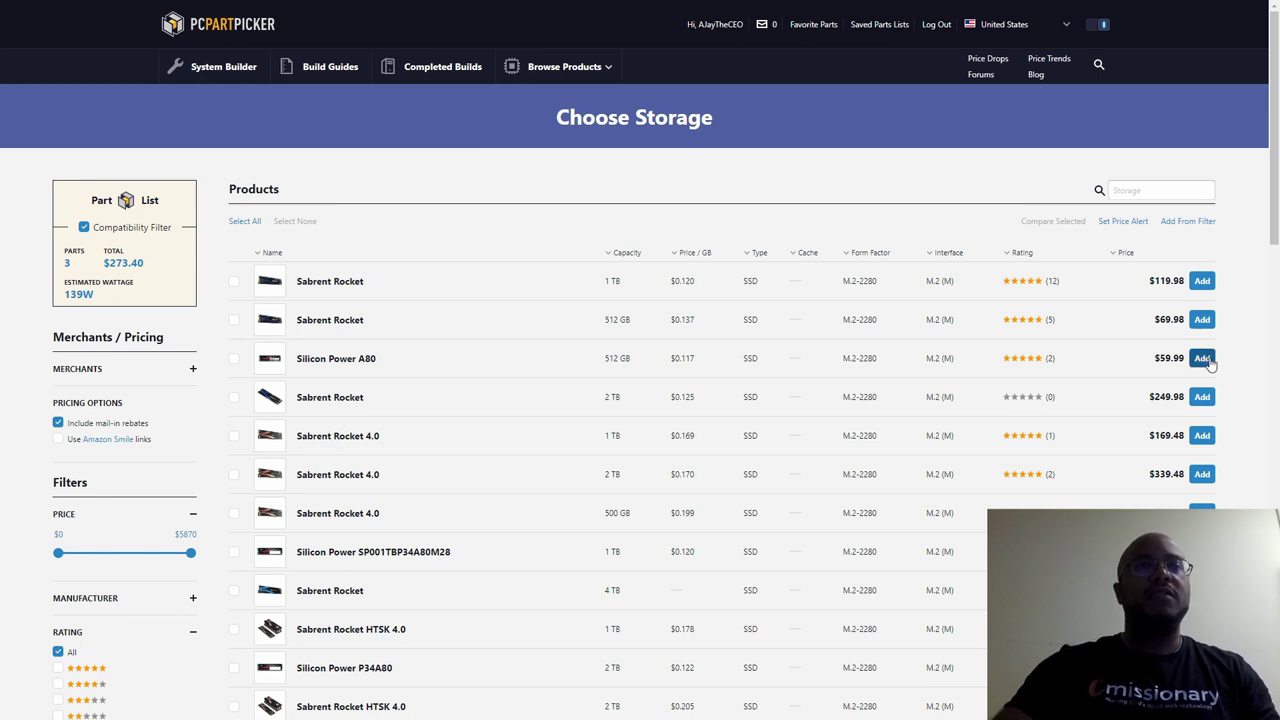
{"action": "left_click", "coordinate": [1208, 363]}
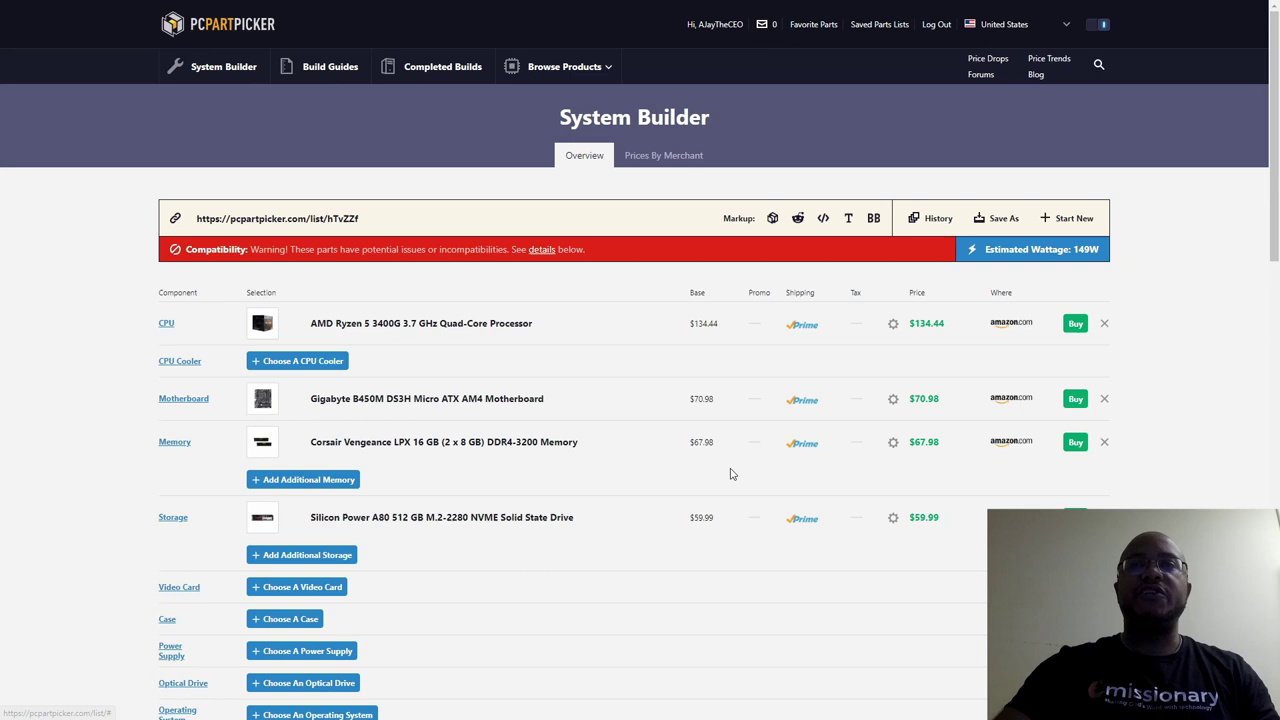
- Choose additional storage with a minimum capacity of 2000 GB and add the 2 TB Seagate Barracuda Compute at $49.99 to the build
{"action": "left_click", "coordinate": [323, 557]}
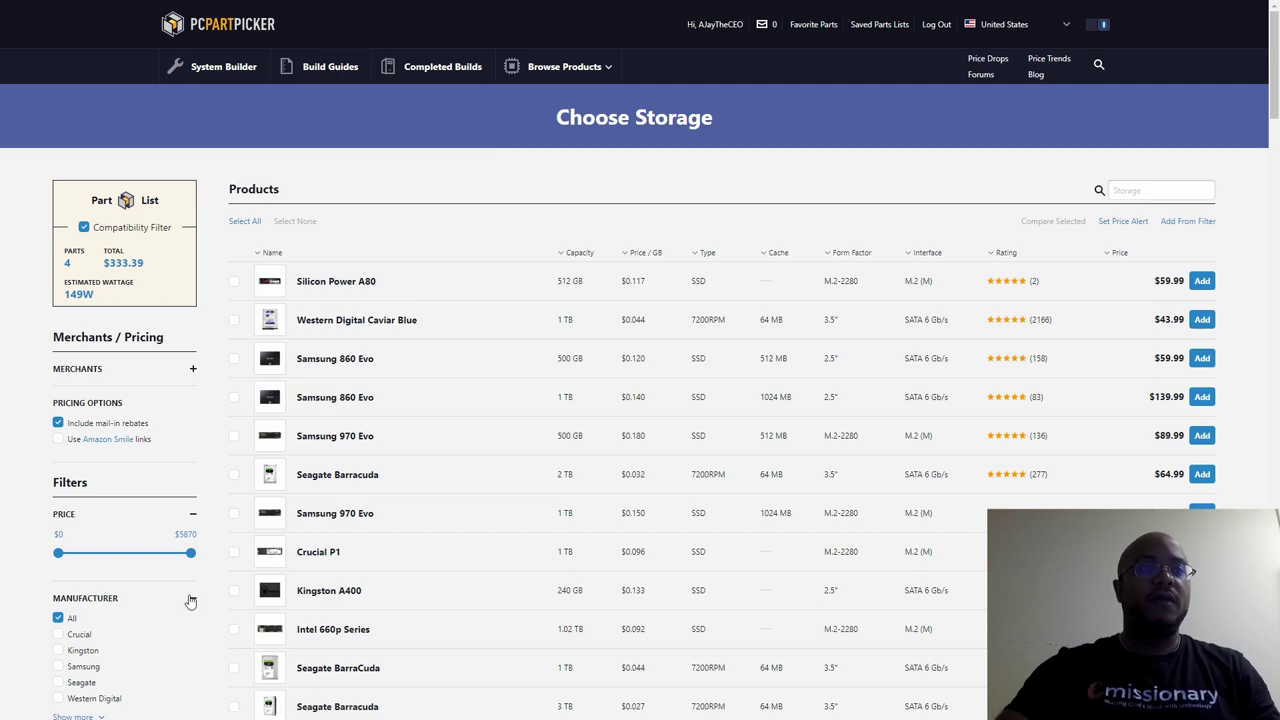
{"action": "scroll", "coordinate": [192, 600], "scroll_direction": "down", "scroll_amount": 2}
{"action": "scroll", "coordinate": [195, 602], "scroll_direction": "down", "scroll_amount": 2}
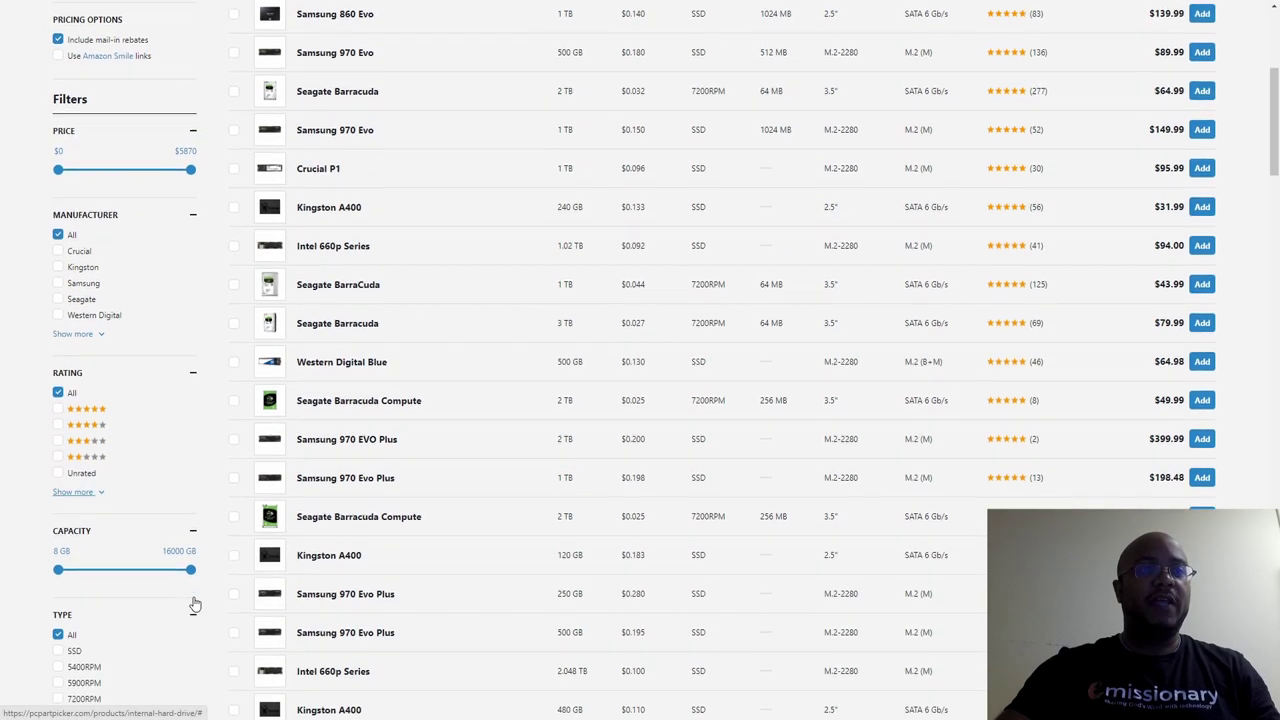
{"action": "left_click_drag", "start_coordinate": [58, 553], "coordinate": [153, 559]}
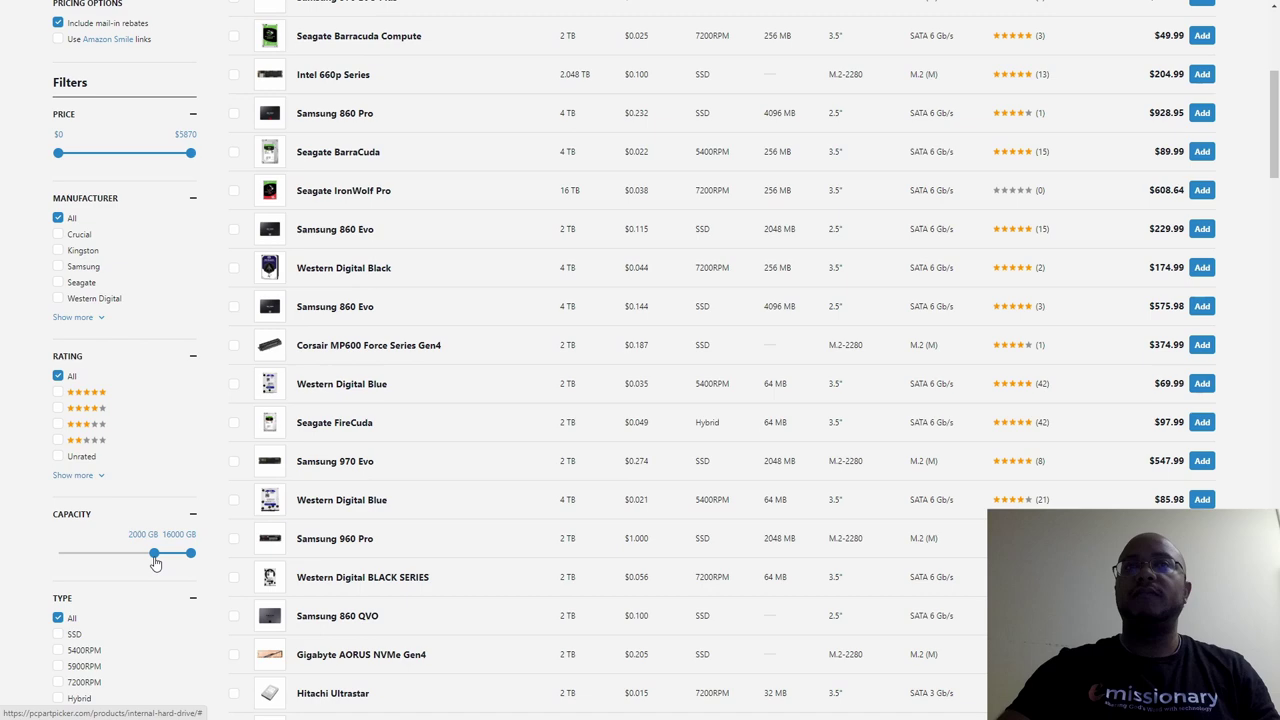
{"action": "scroll", "coordinate": [625, 540], "scroll_direction": "up", "scroll_amount": 3}
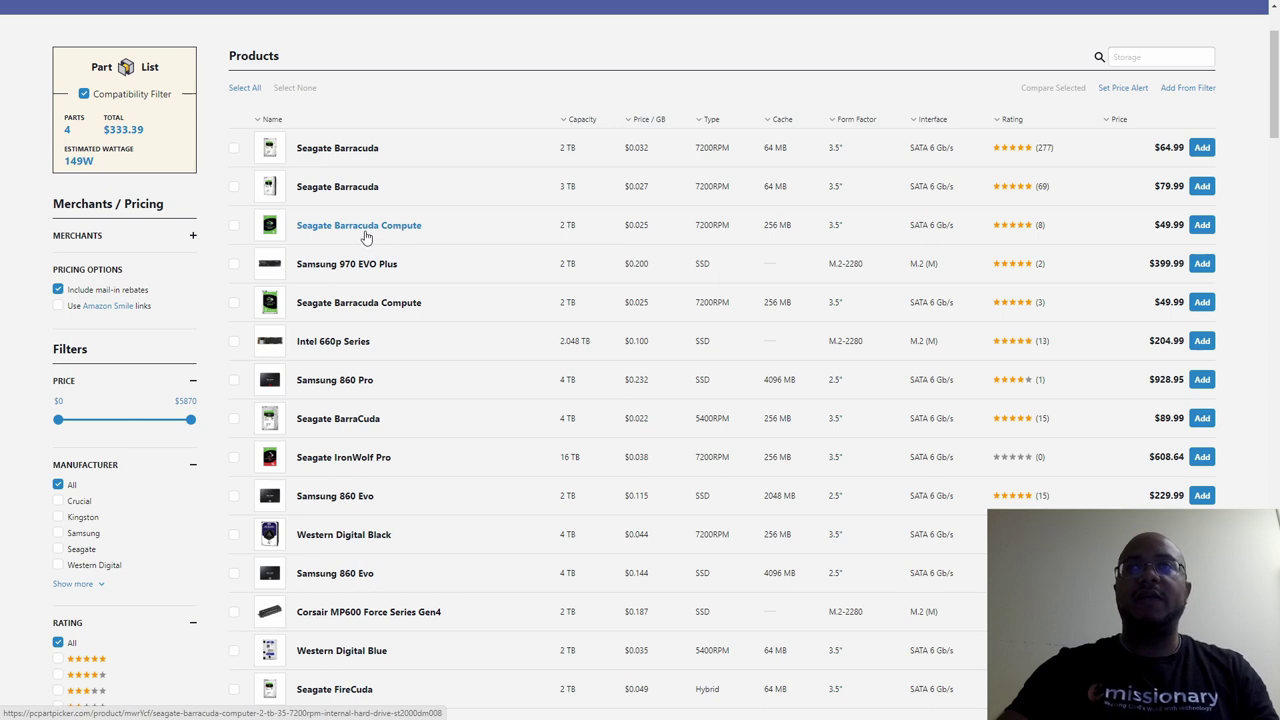
{"action": "right_click", "coordinate": [1199, 237]}
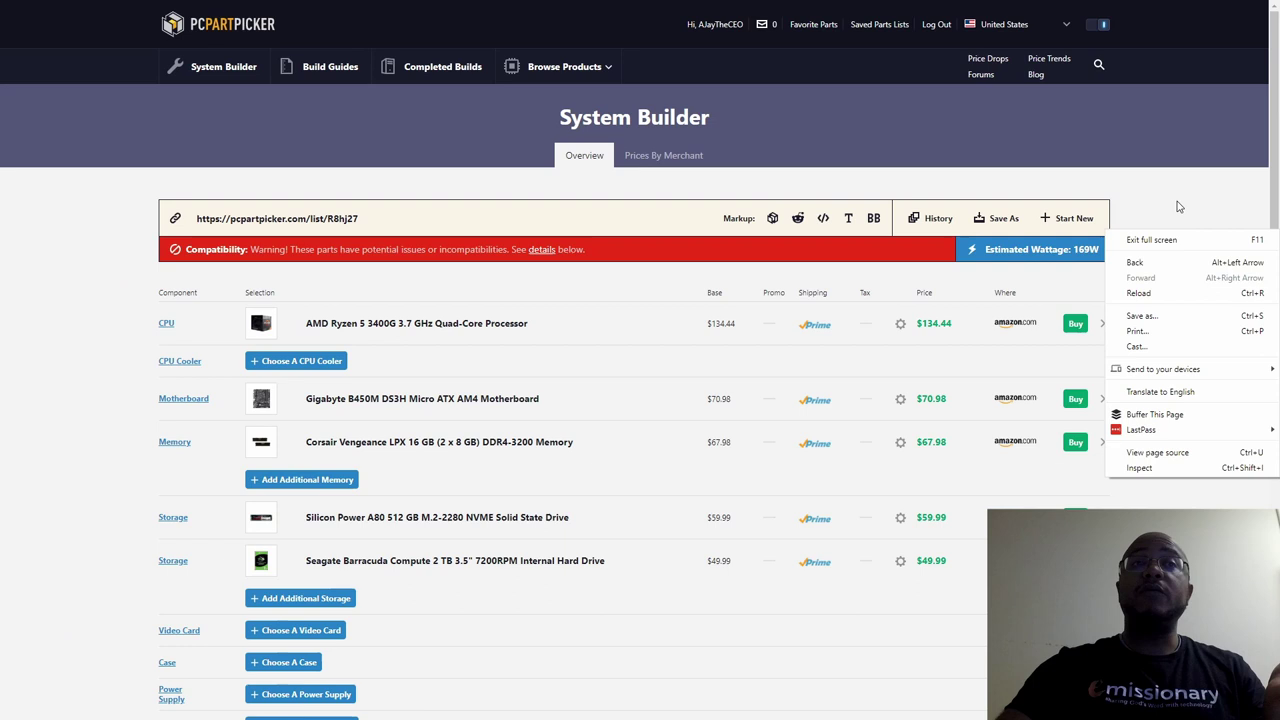
{"action": "left_click", "coordinate": [1182, 202]}
- Start choosing a power supply and filter the units to manufacturer EVGA and efficiency rating 80+ Gold
{"action": "scroll", "coordinate": [293, 413], "scroll_direction": "down", "scroll_amount": 2}
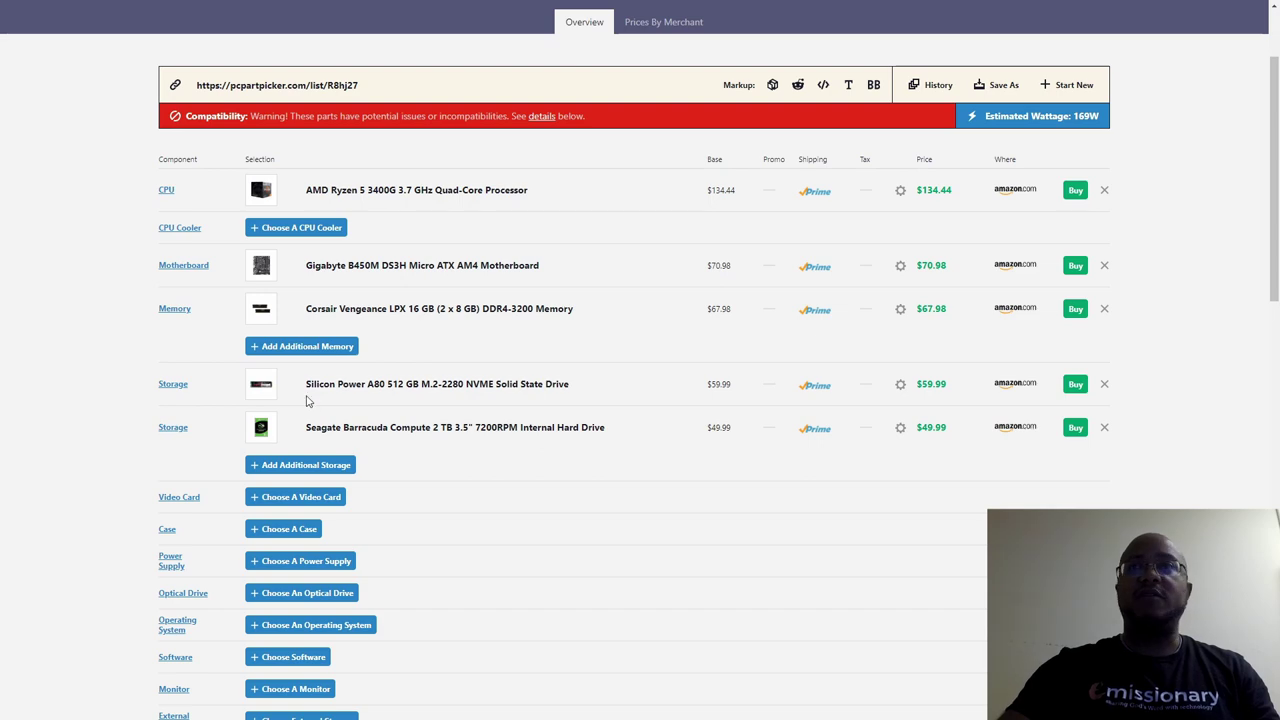
{"action": "scroll", "coordinate": [337, 492], "scroll_direction": "down", "scroll_amount": 2}
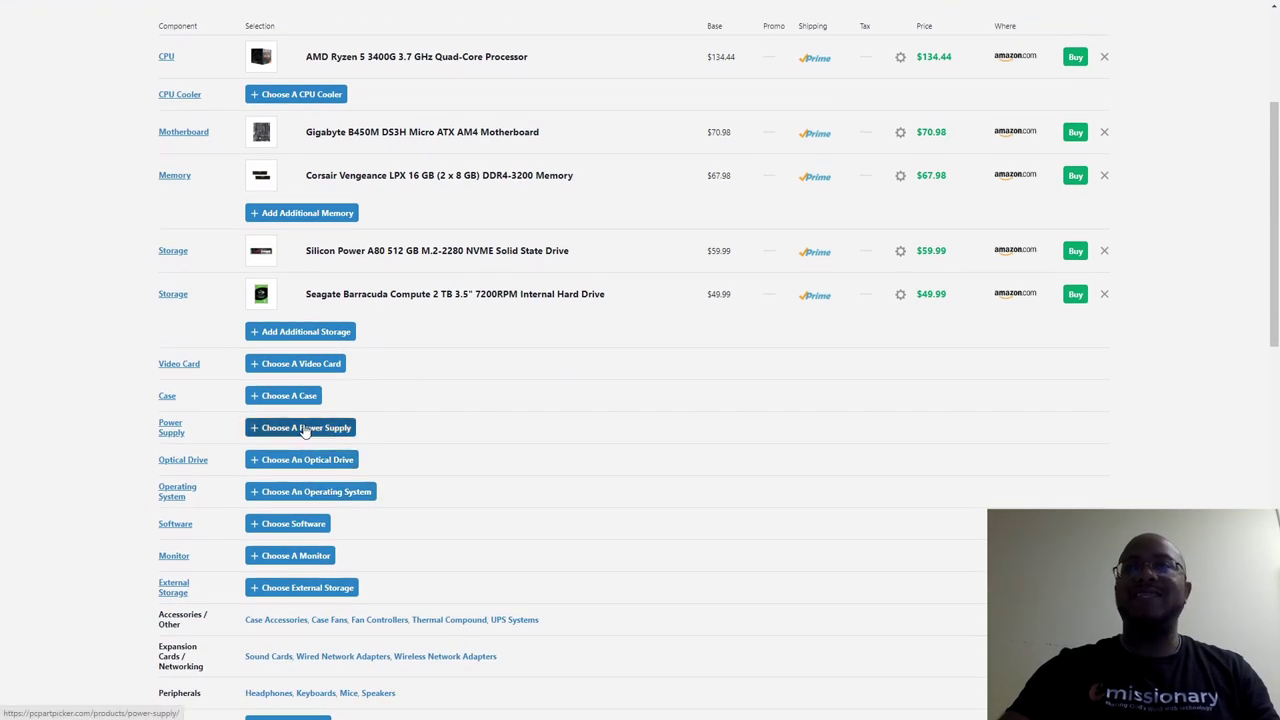
{"action": "scroll", "coordinate": [486, 471], "scroll_direction": "up", "scroll_amount": 4}
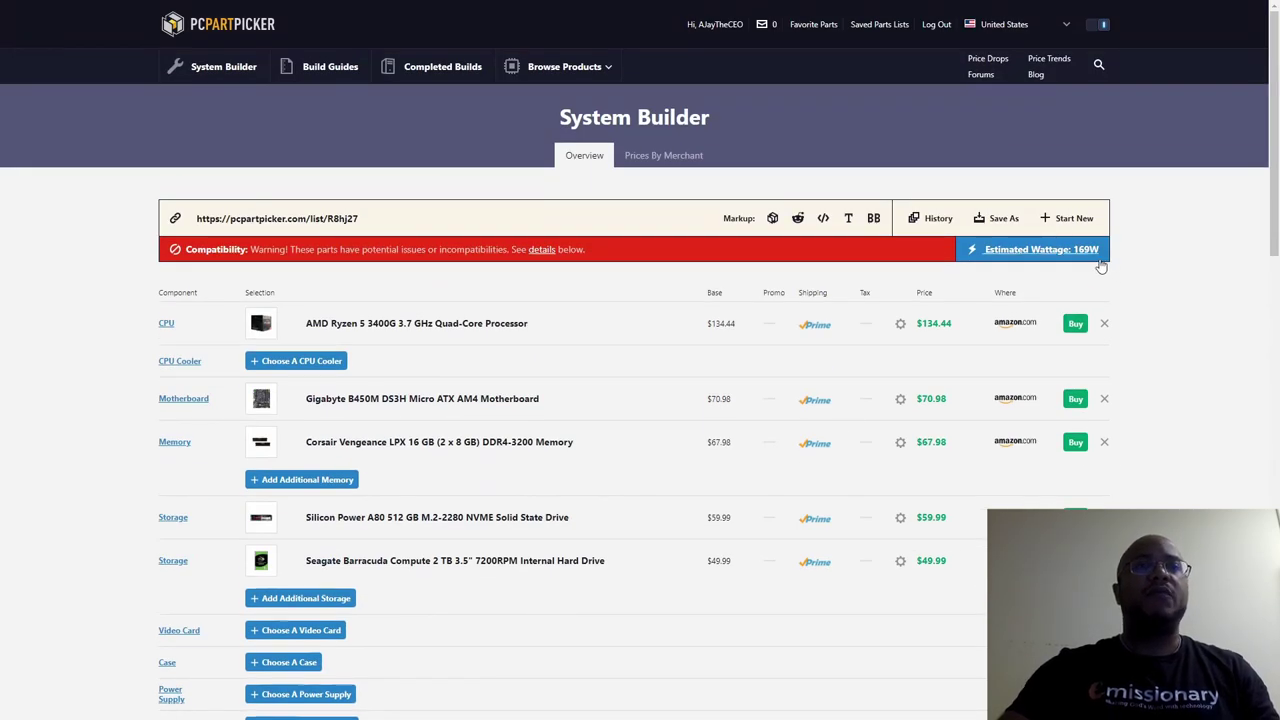
{"action": "scroll", "coordinate": [533, 453], "scroll_direction": "down", "scroll_amount": 3}
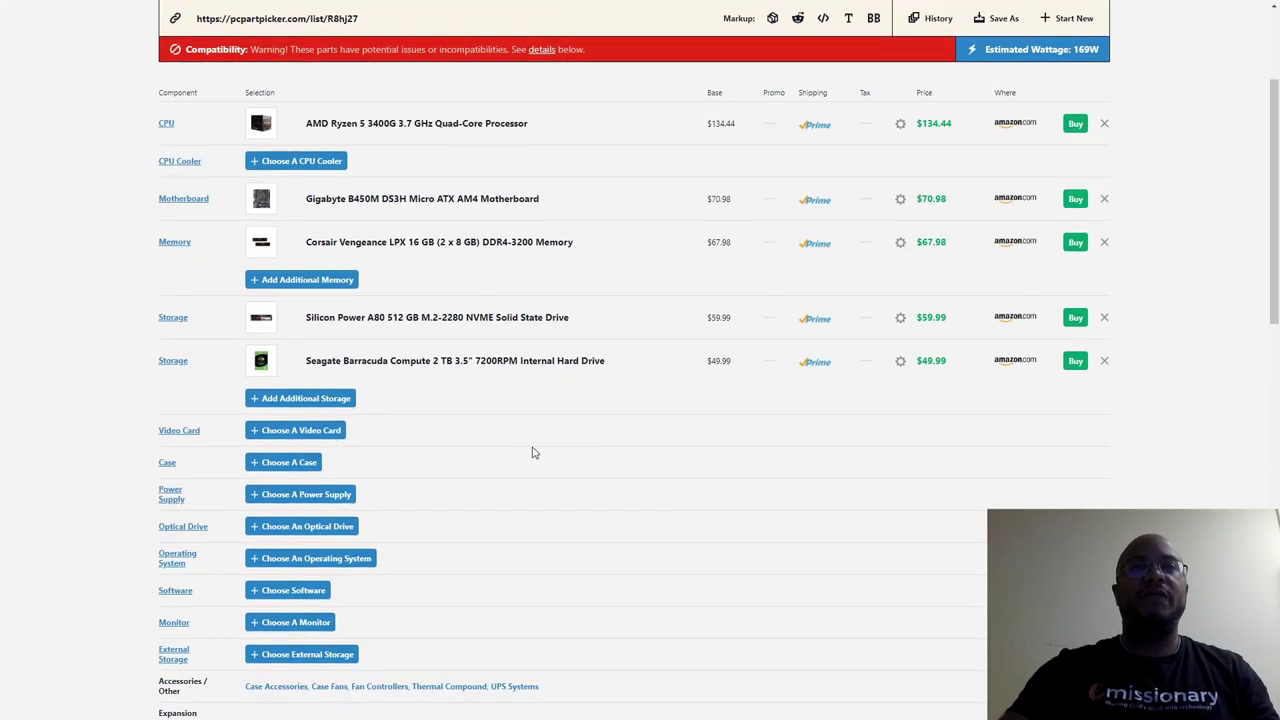
{"action": "scroll", "coordinate": [520, 450], "scroll_direction": "down", "scroll_amount": 2}
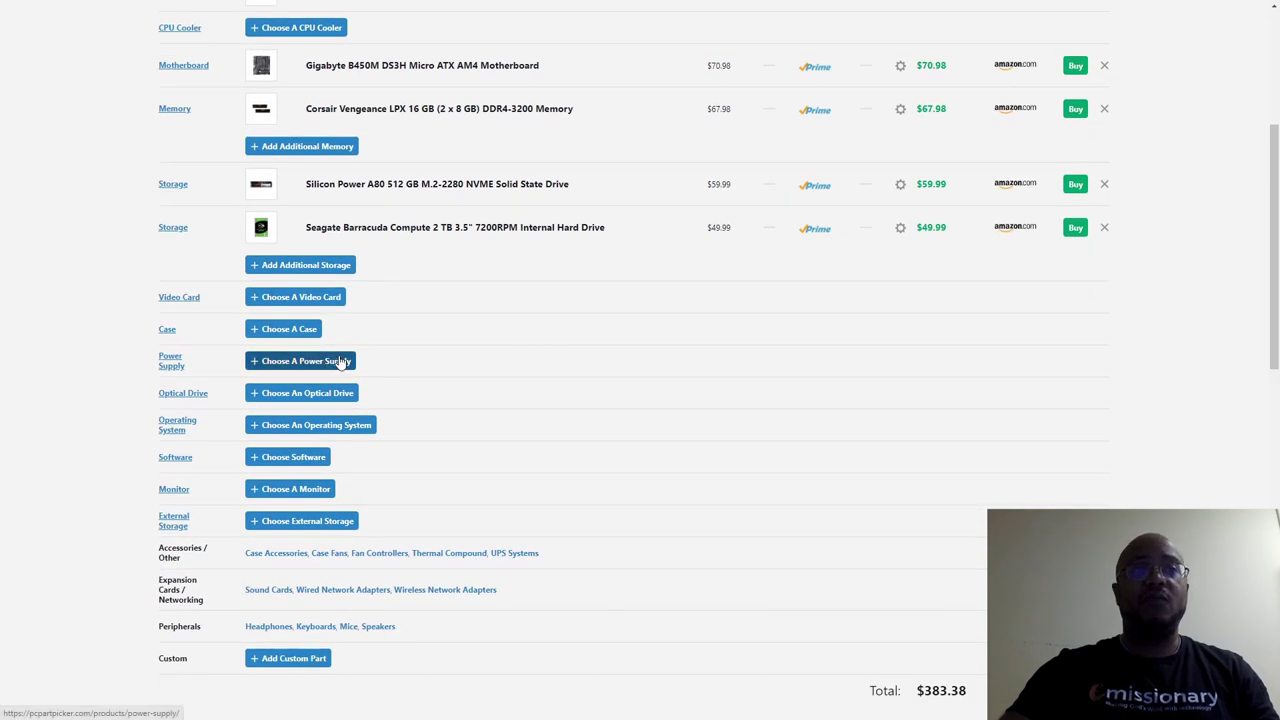
{"action": "left_click", "coordinate": [340, 362]}
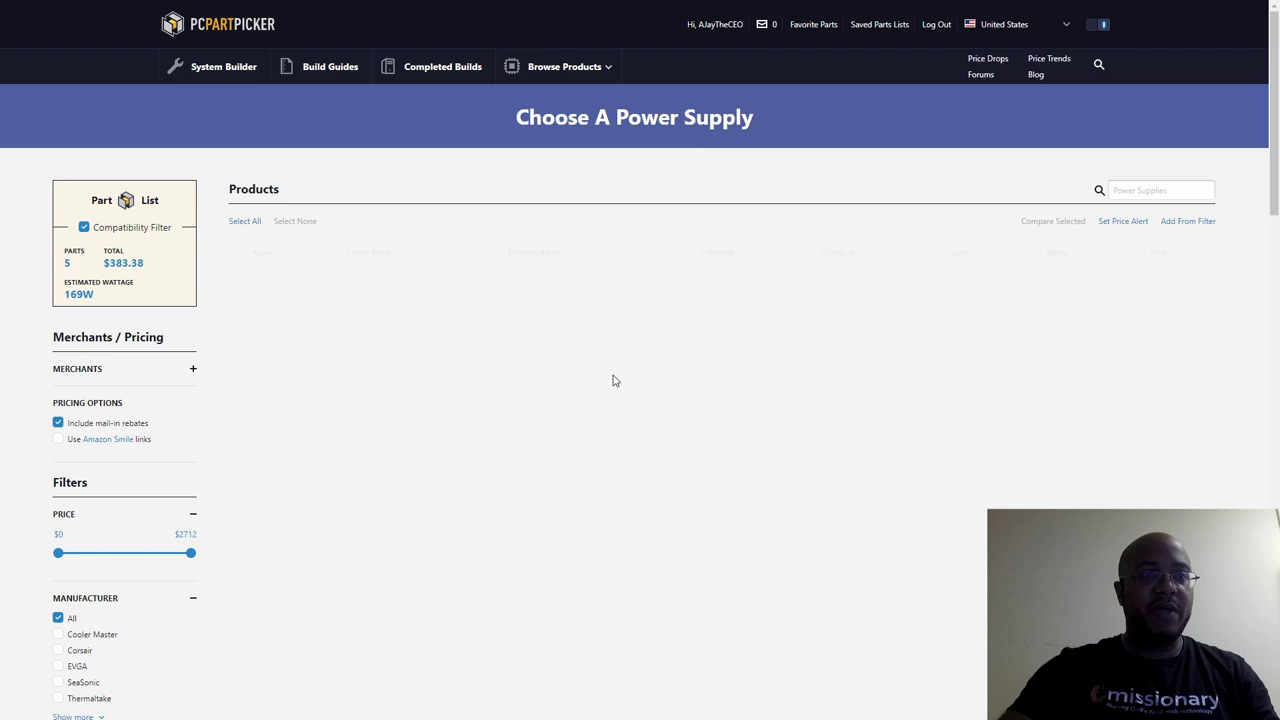
{"action": "scroll", "coordinate": [180, 668], "scroll_direction": "down", "scroll_amount": 1}
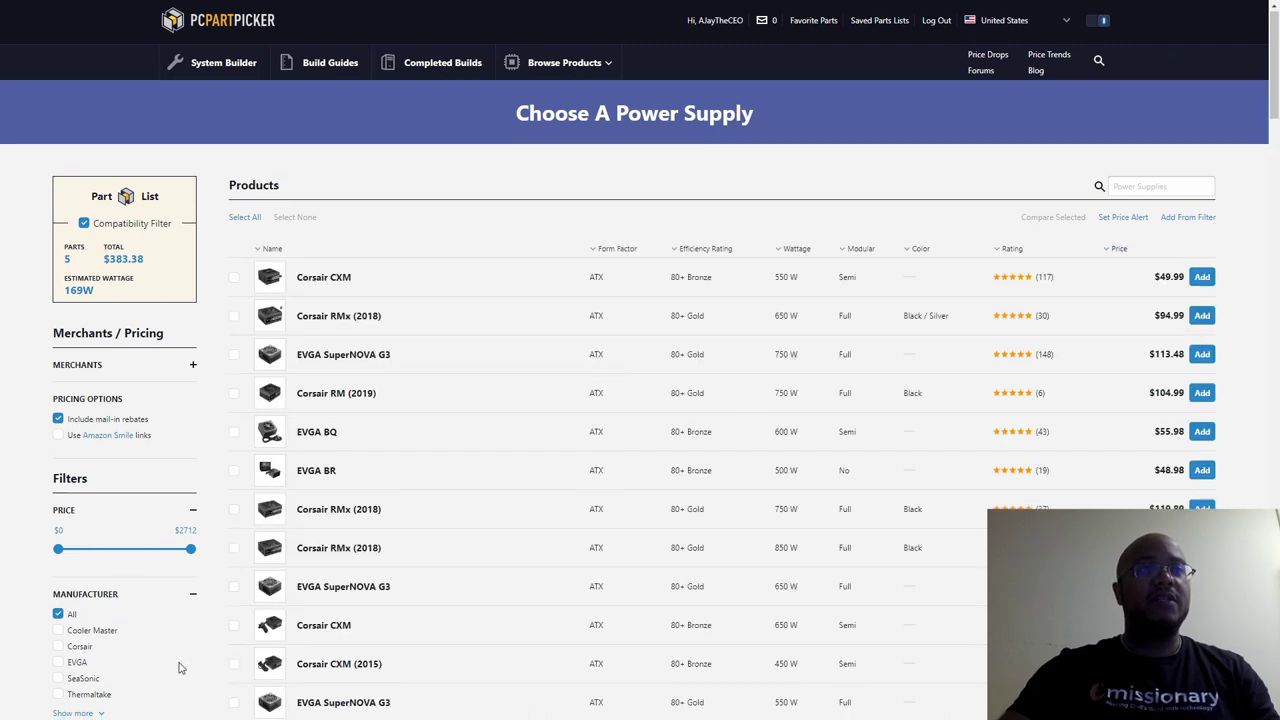
{"action": "scroll", "coordinate": [183, 664], "scroll_direction": "down", "scroll_amount": 4}
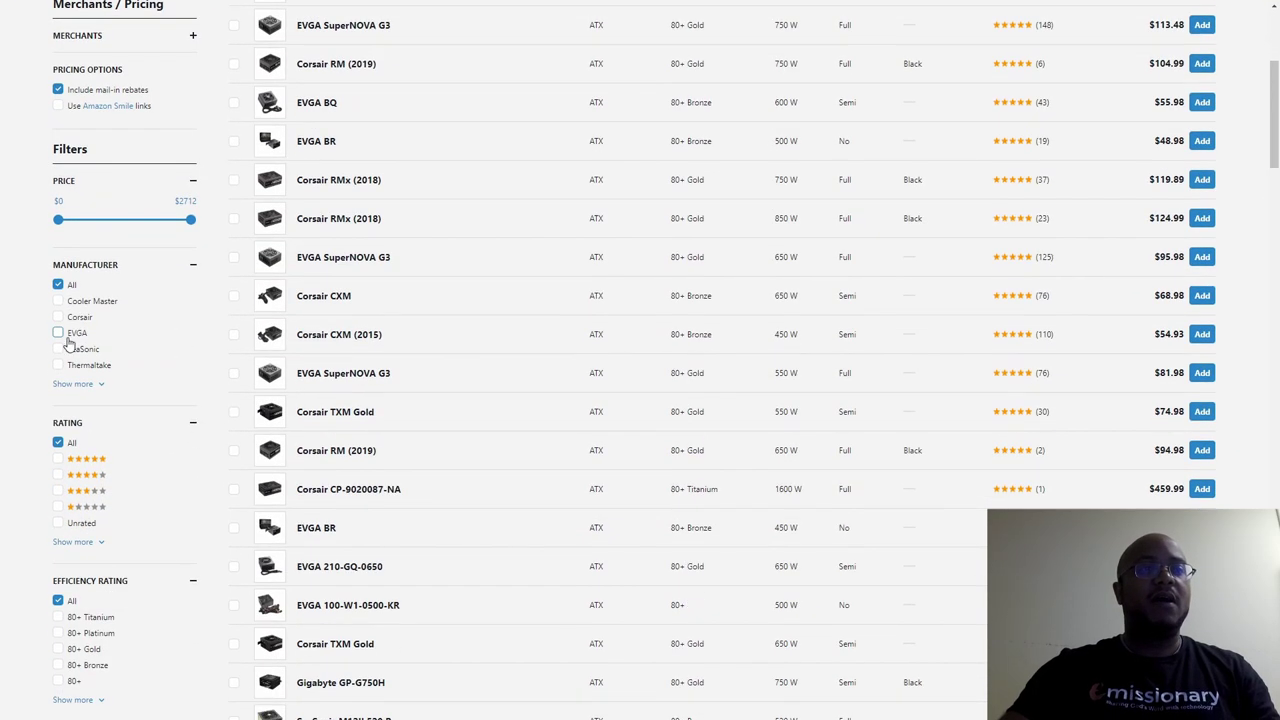
{"action": "left_click", "coordinate": [58, 333]}
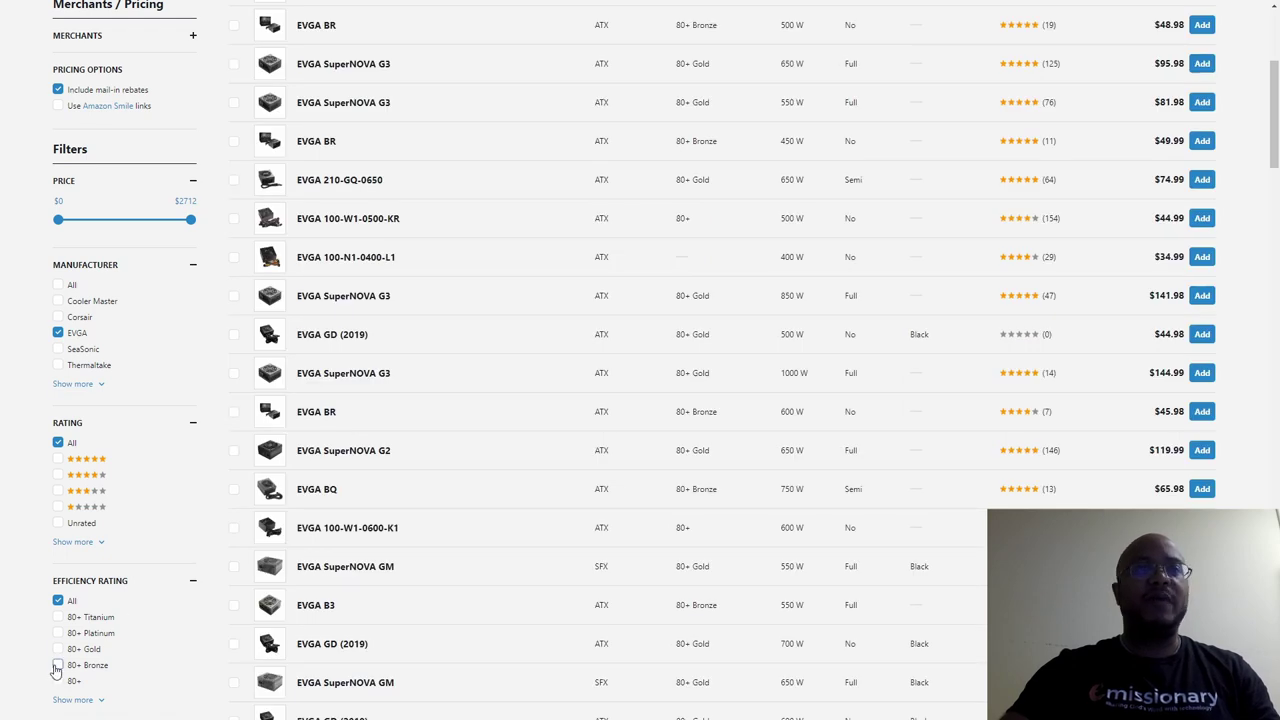
{"action": "left_click", "coordinate": [58, 649]}
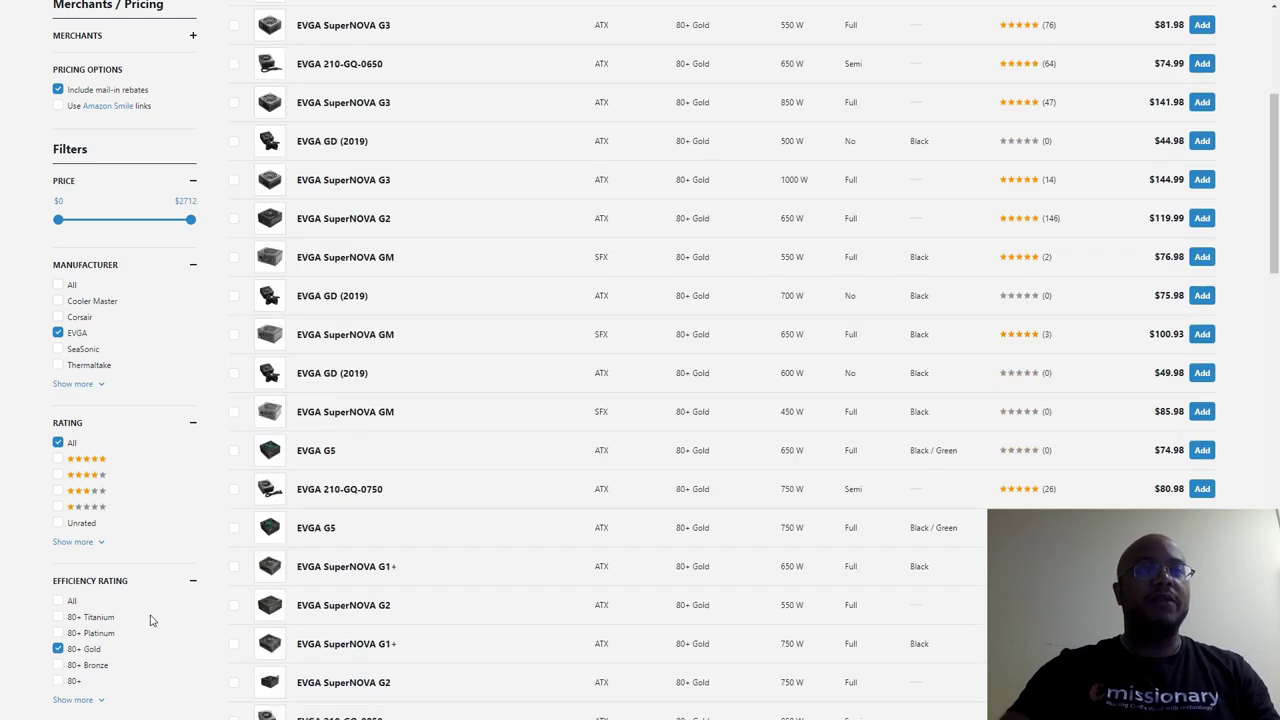
- Set the minimum wattage to 500 W, sort by lowest price and add the 500 W EVGA GD (2019) to the build
{"action": "scroll", "coordinate": [152, 617], "scroll_direction": "down", "scroll_amount": 3}
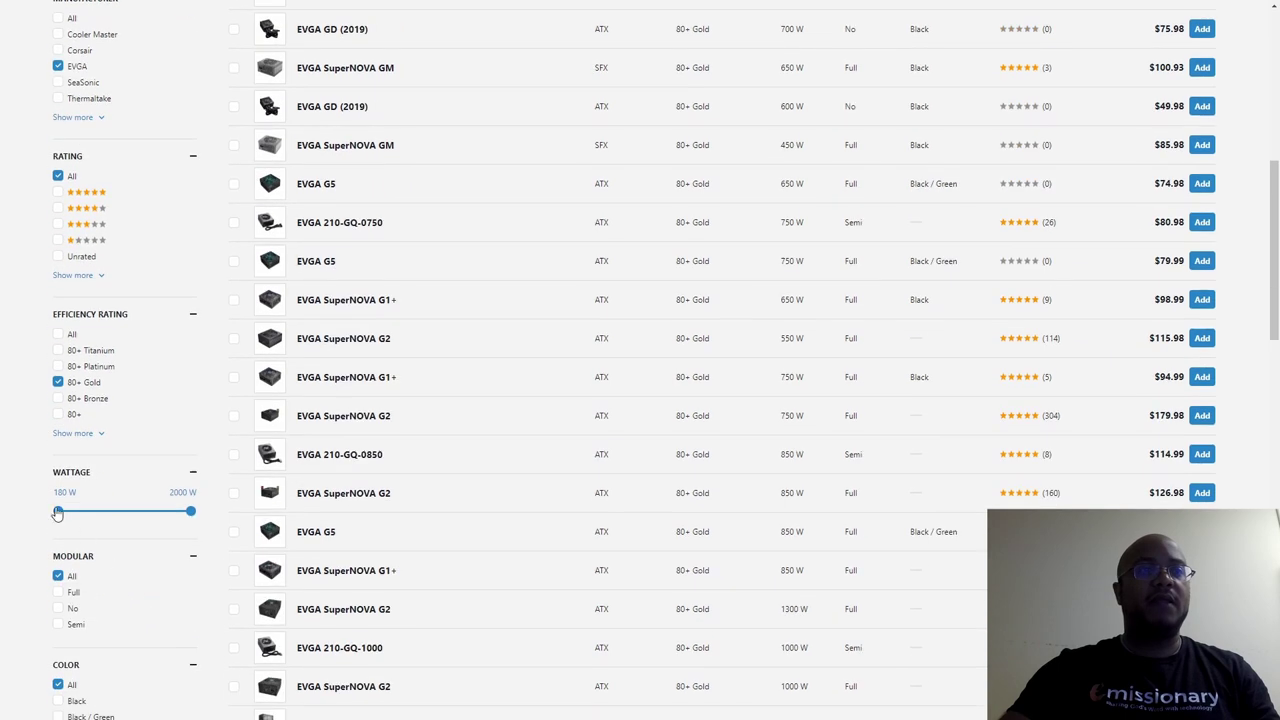
{"action": "mouse_move", "coordinate": [63, 513]}
{"action": "left_mouse_down"}
{"action": "mouse_move", "coordinate": [106, 516]}
{"action": "mouse_move", "coordinate": [84, 517]}
{"action": "left_mouse_up"}
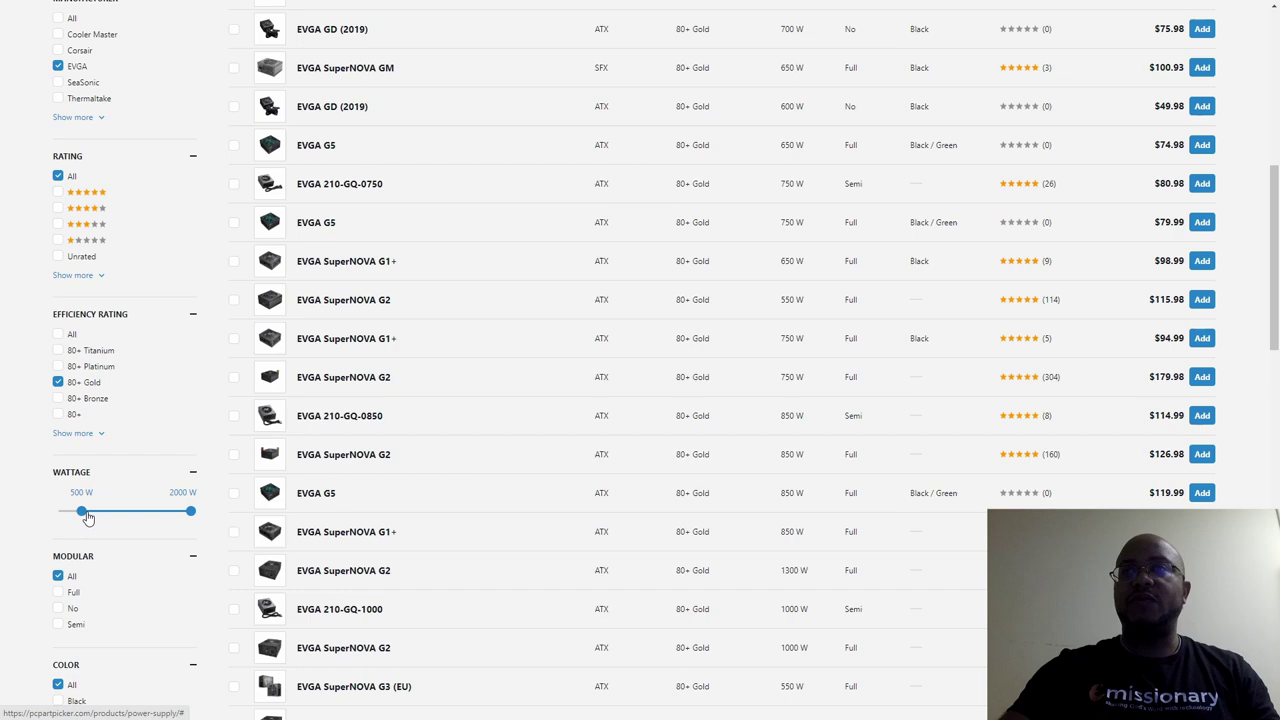
{"action": "scroll", "coordinate": [180, 545], "scroll_direction": "up", "scroll_amount": 3}
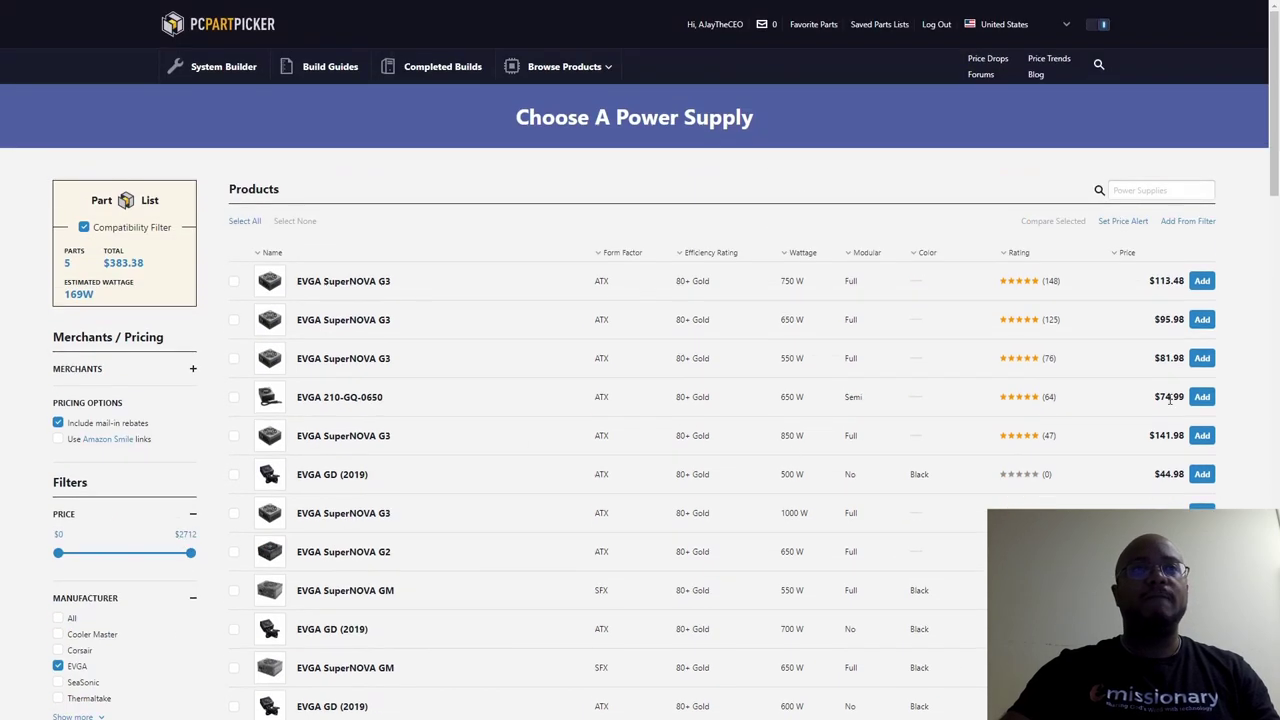
{"action": "left_click", "coordinate": [1127, 254]}
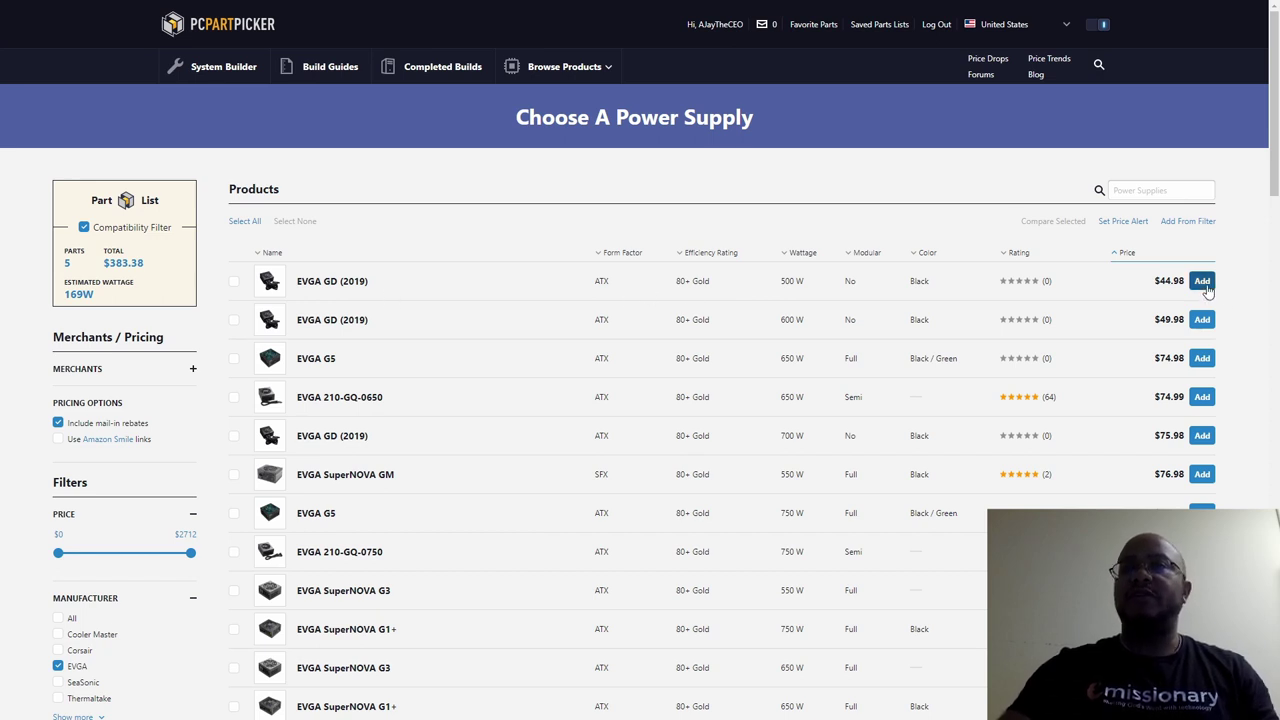
{"action": "left_click", "coordinate": [1204, 283]}
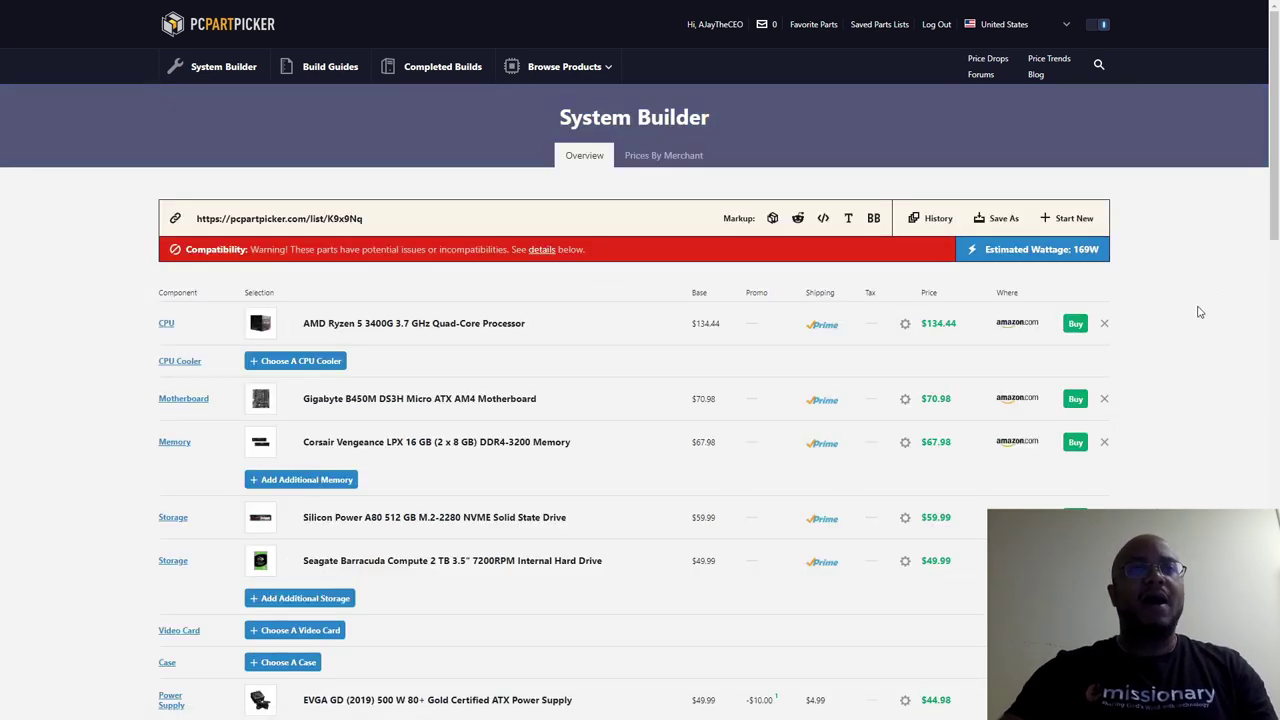
- Choose an operating system and add the $98.99 Microsoft Windows 10 Home (64-bit) to the build
{"action": "scroll", "coordinate": [1207, 429], "scroll_direction": "down", "scroll_amount": 3}
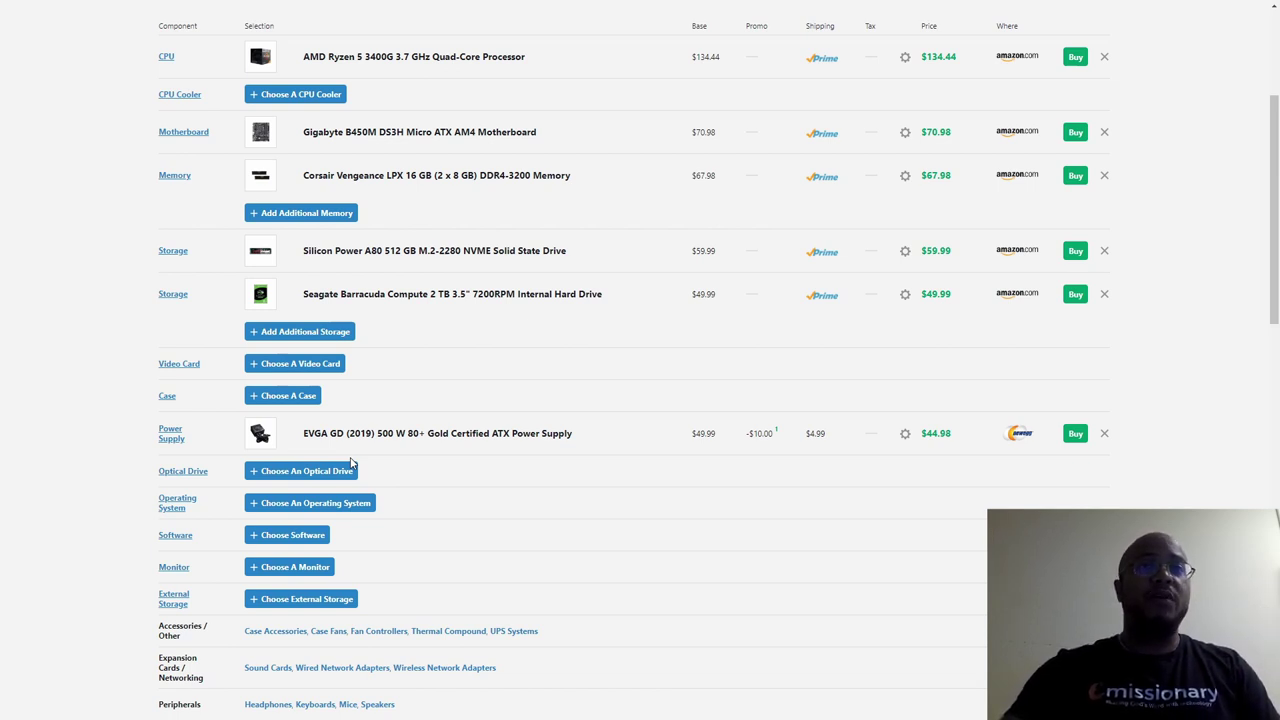
{"action": "left_click", "coordinate": [327, 508]}
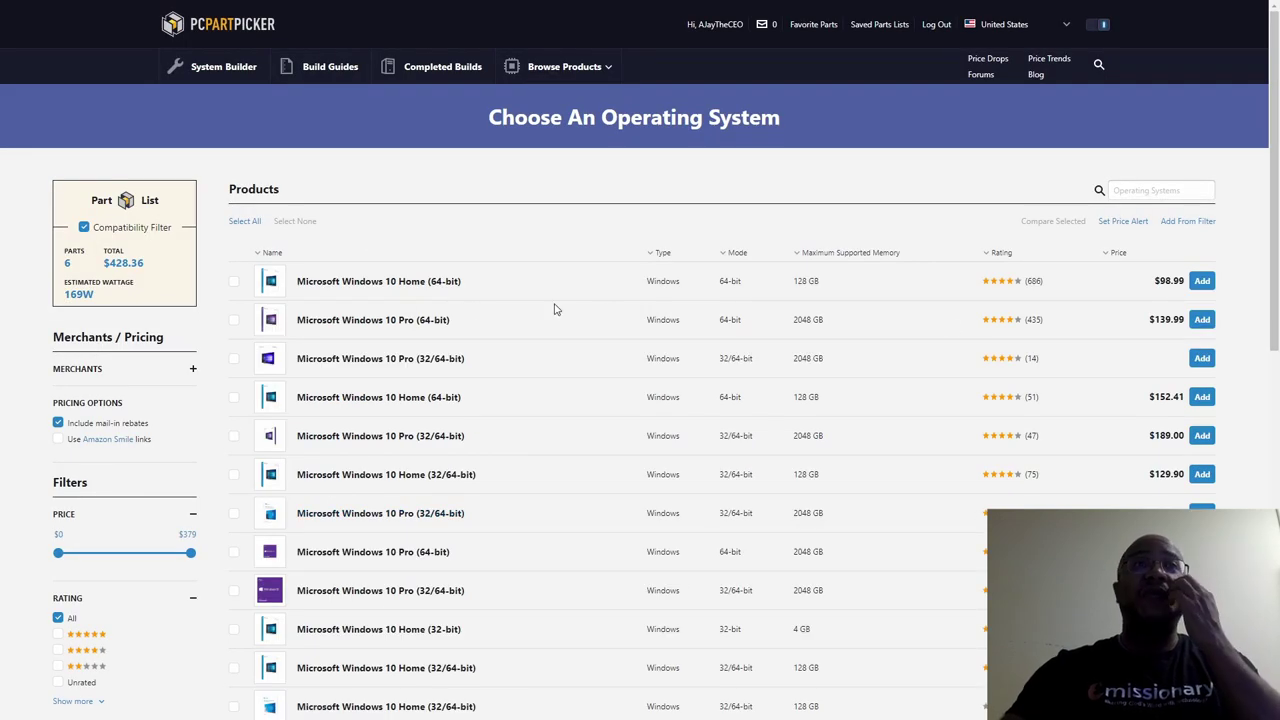
{"action": "left_click", "coordinate": [1203, 283]}
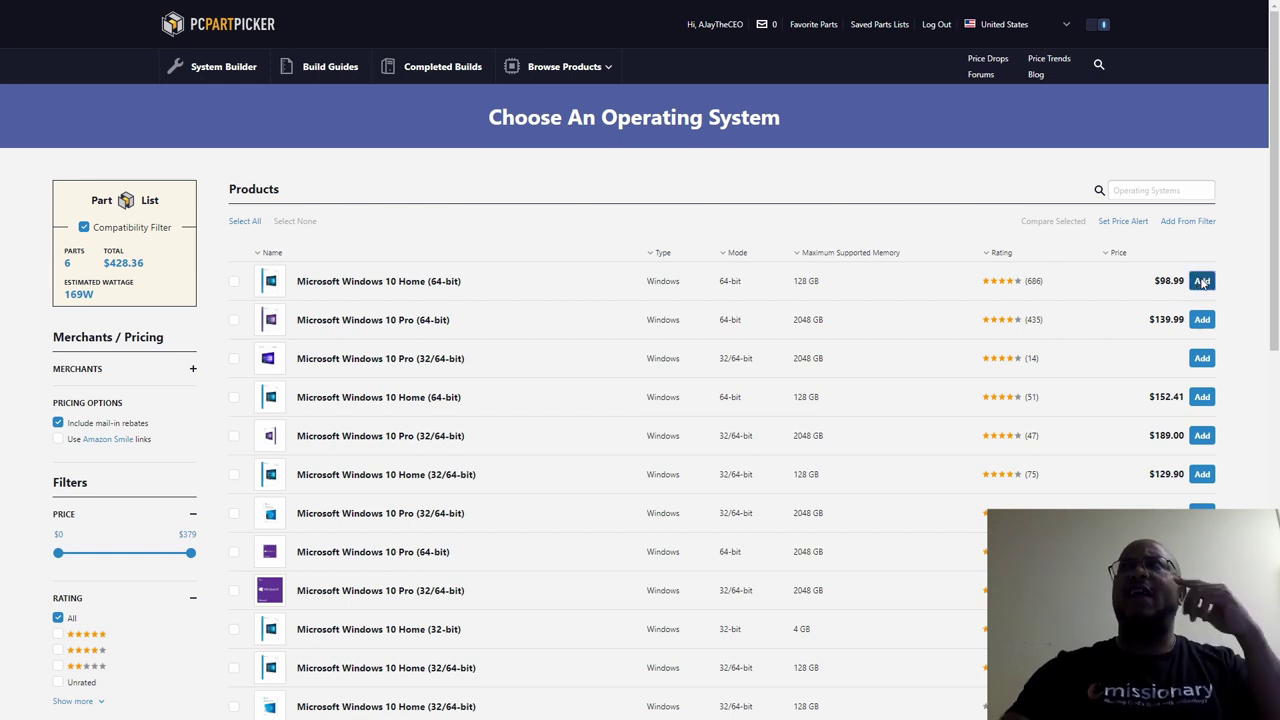
{"action": "left_click", "coordinate": [1203, 283]}
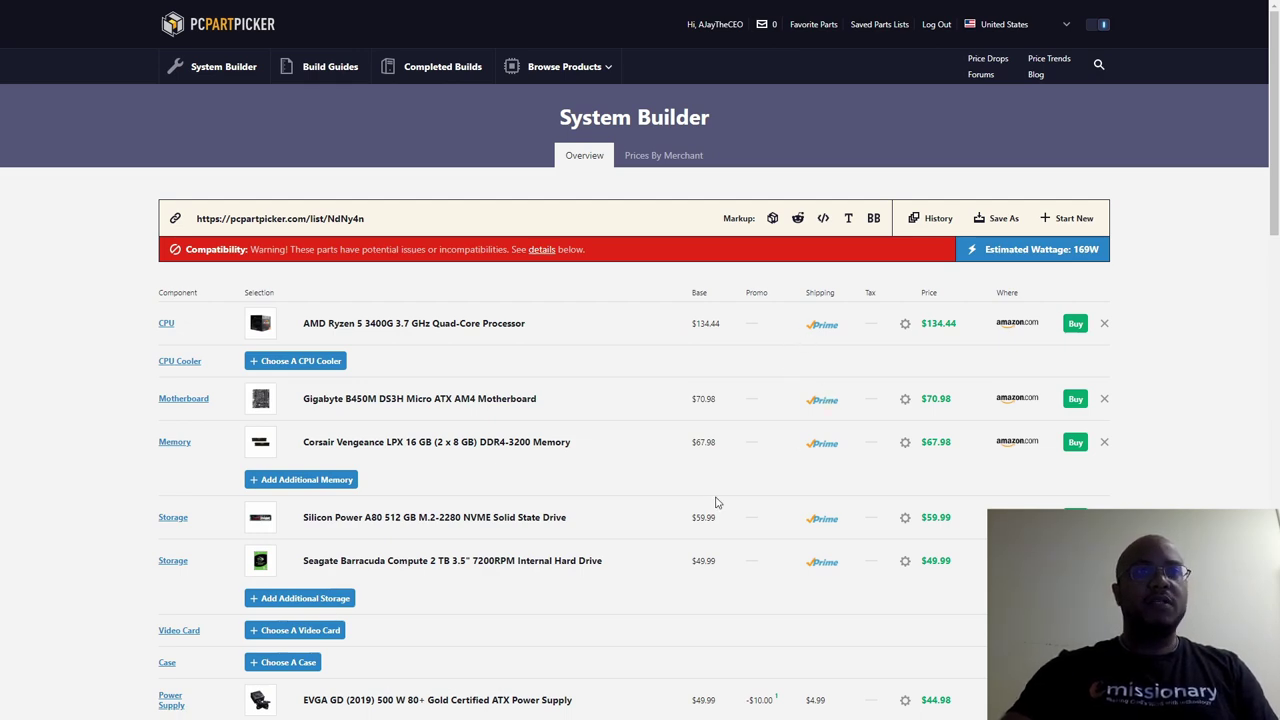
- Start choosing a monitor, expand the full manufacturer list and restrict it to Sceptre
{"action": "scroll", "coordinate": [716, 495], "scroll_direction": "down", "scroll_amount": 4}
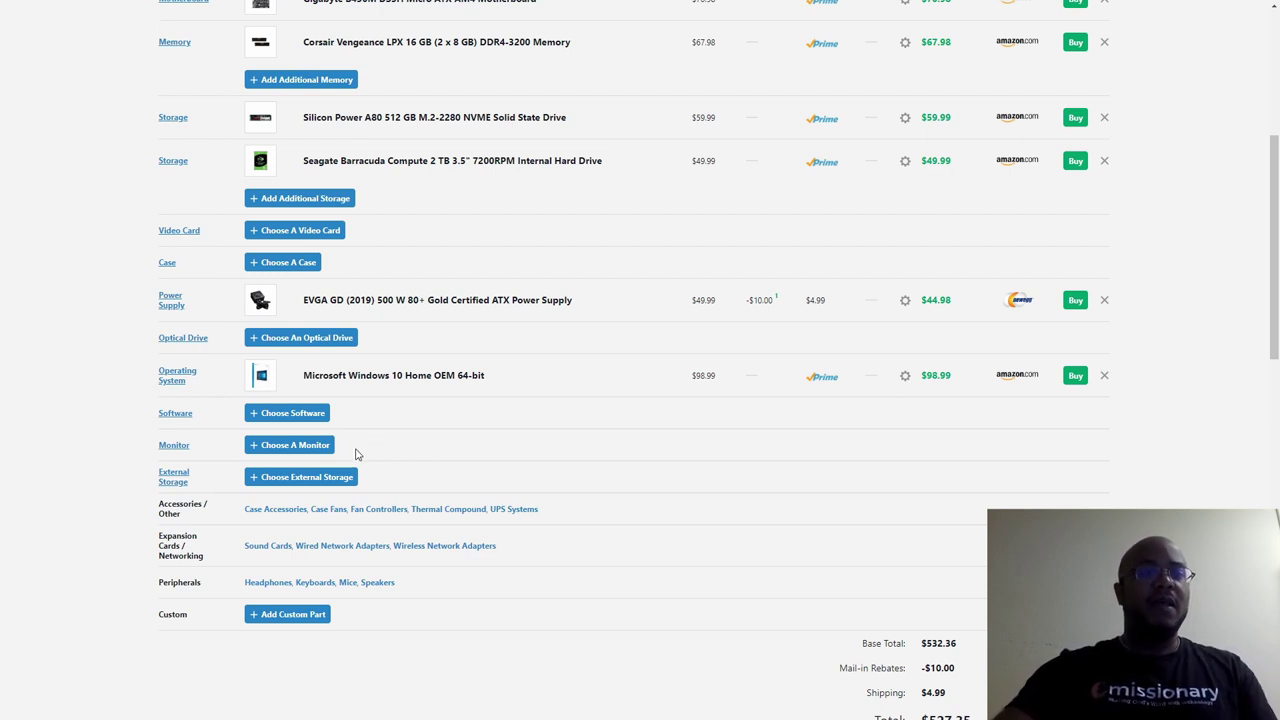
{"action": "left_click", "coordinate": [300, 456]}
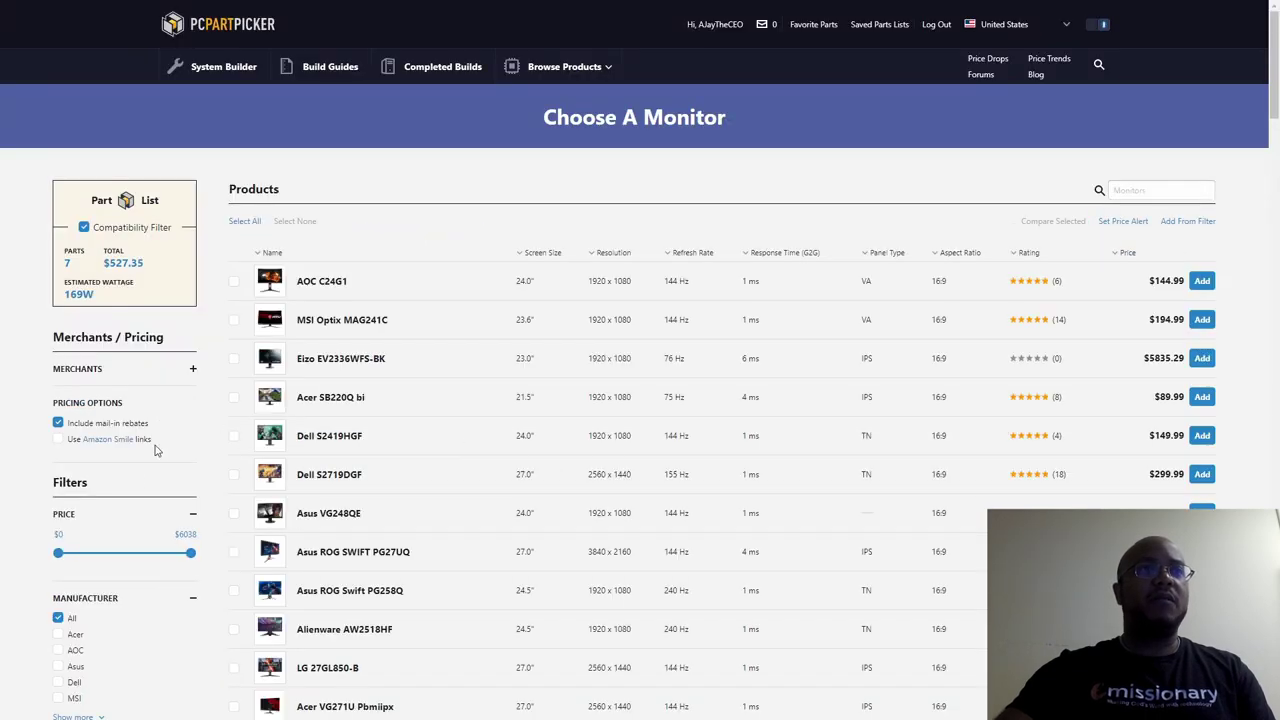
{"action": "scroll", "coordinate": [162, 545], "scroll_direction": "down", "scroll_amount": 5}
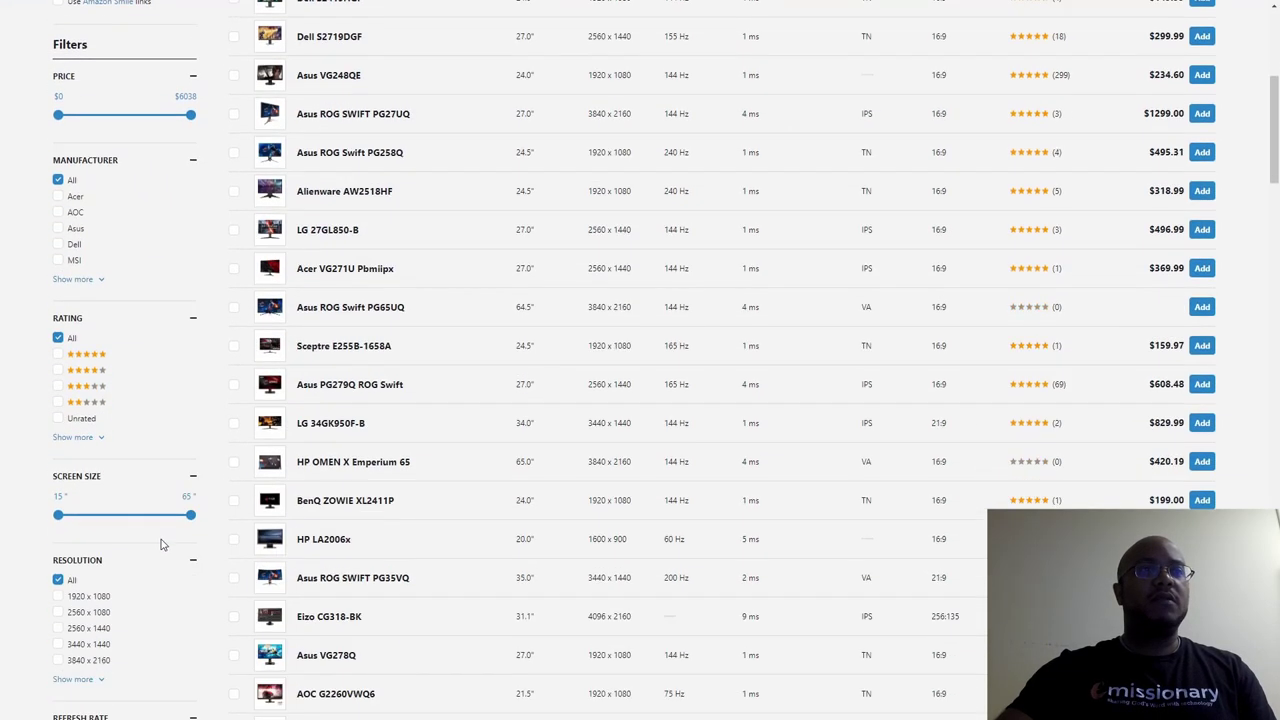
{"action": "left_click", "coordinate": [90, 253]}
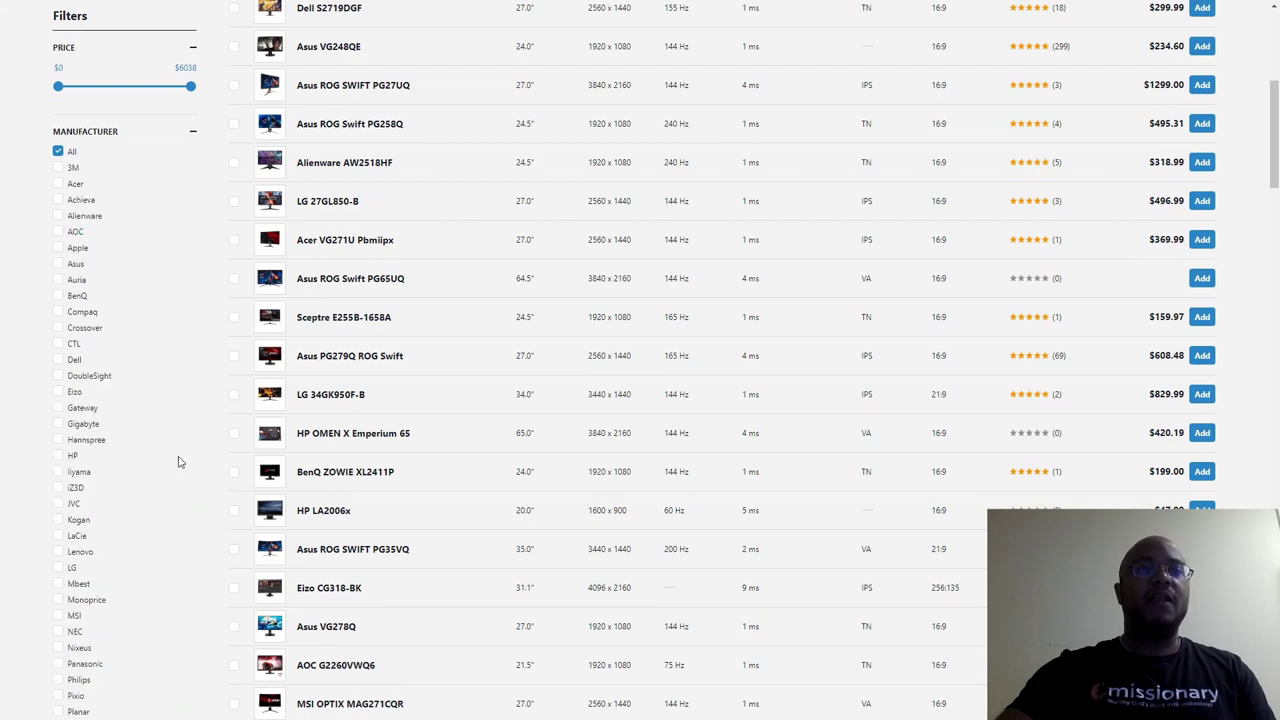
{"action": "scroll", "coordinate": [180, 462], "scroll_direction": "down", "scroll_amount": 2}
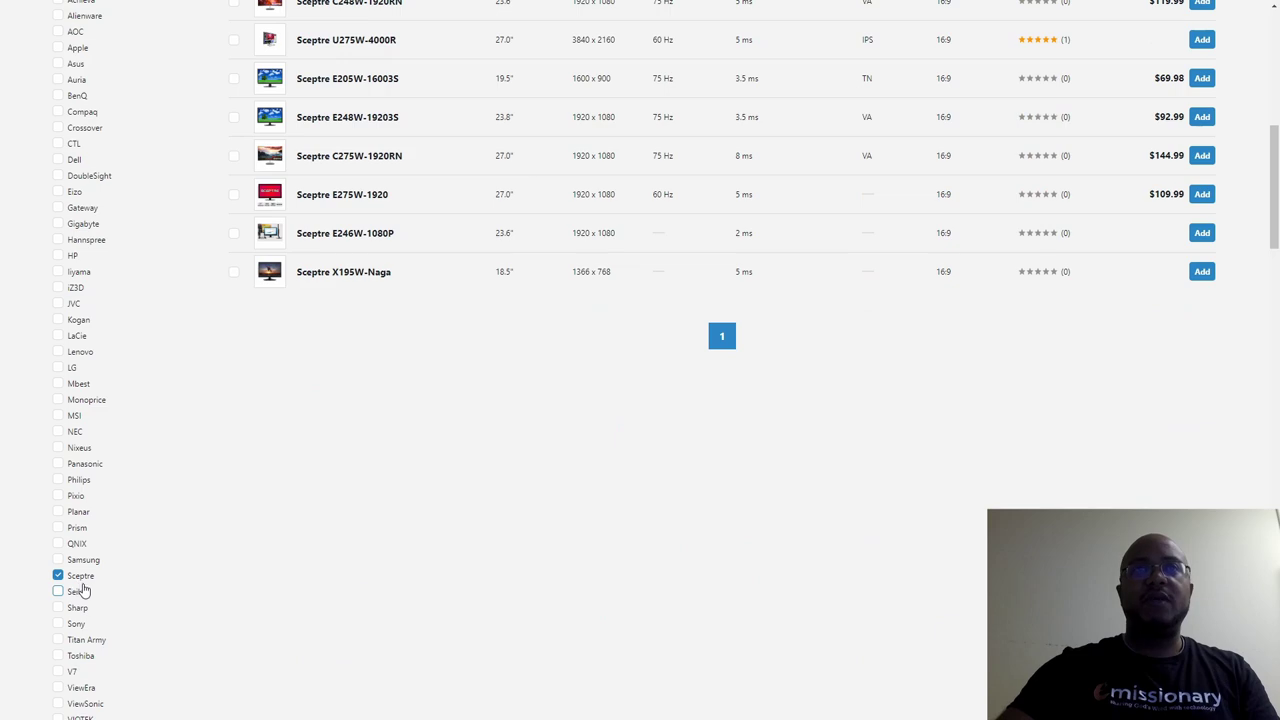
- Sort the Sceptre monitors by lowest price and add the 24-inch Sceptre E248W-1920 to the build
{"action": "scroll", "coordinate": [640, 545], "scroll_direction": "up", "scroll_amount": 7}
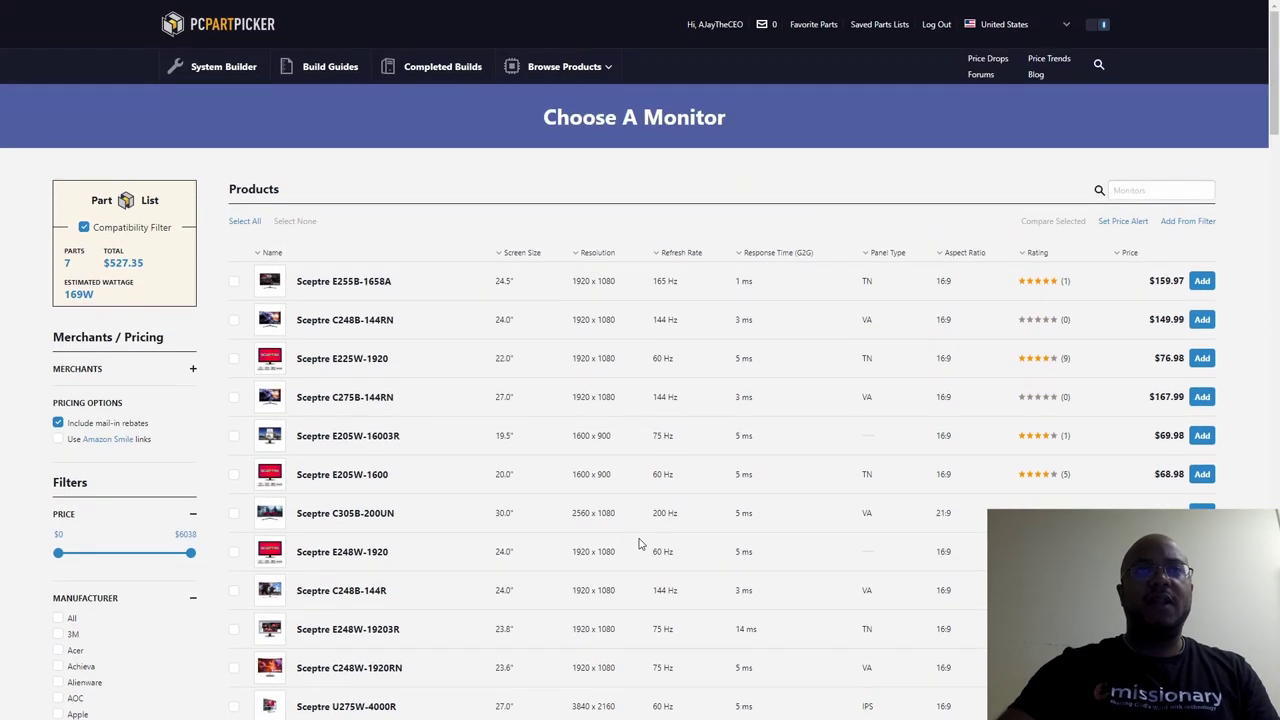
{"action": "left_click", "coordinate": [1124, 252]}
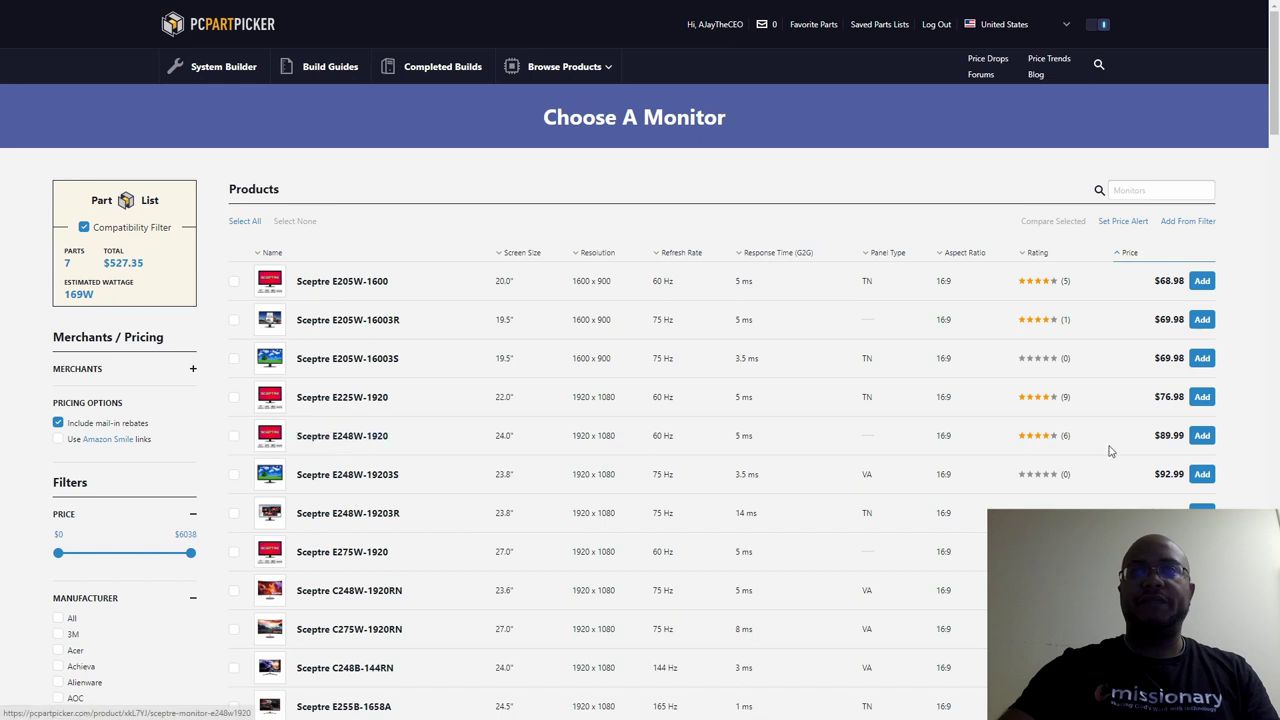
{"action": "left_click", "coordinate": [1204, 436]}
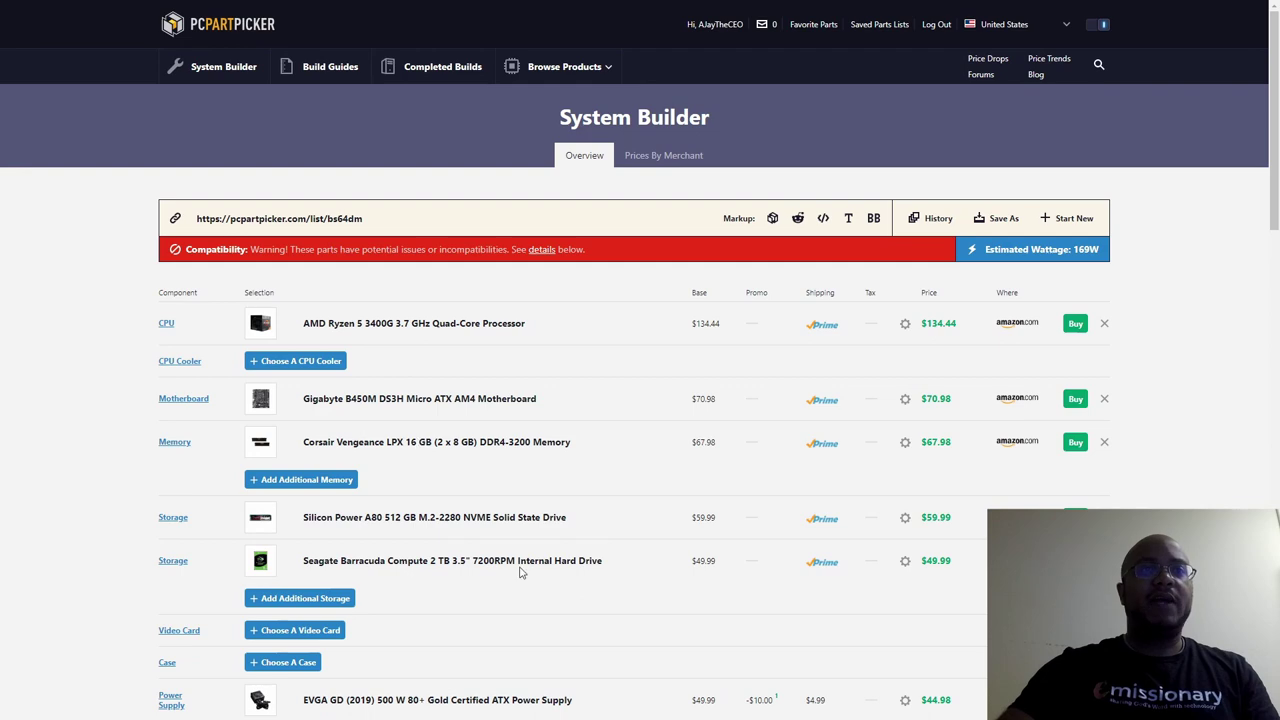
- Search the cases for "cooler mb600l" and add the $49.99 black and red Cooler Master MB600L ODD to the build
{"action": "scroll", "coordinate": [597, 565], "scroll_direction": "down", "scroll_amount": 3}
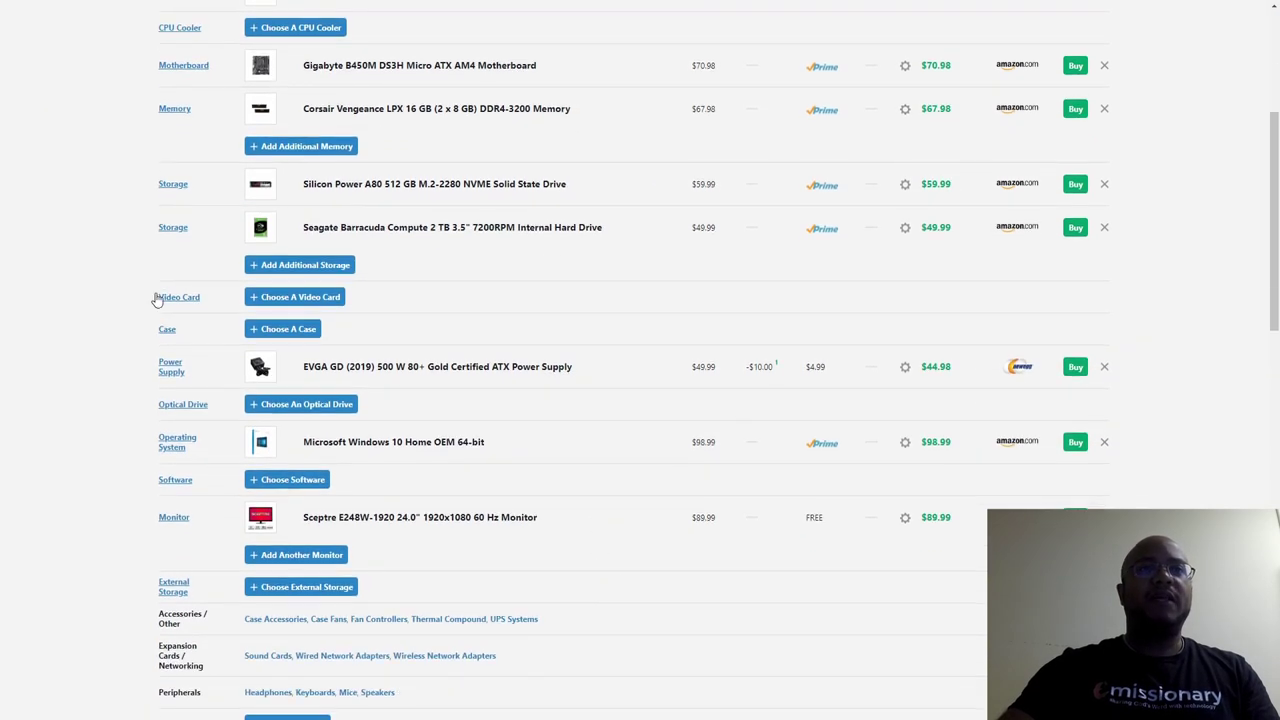
{"action": "left_click", "coordinate": [290, 330]}
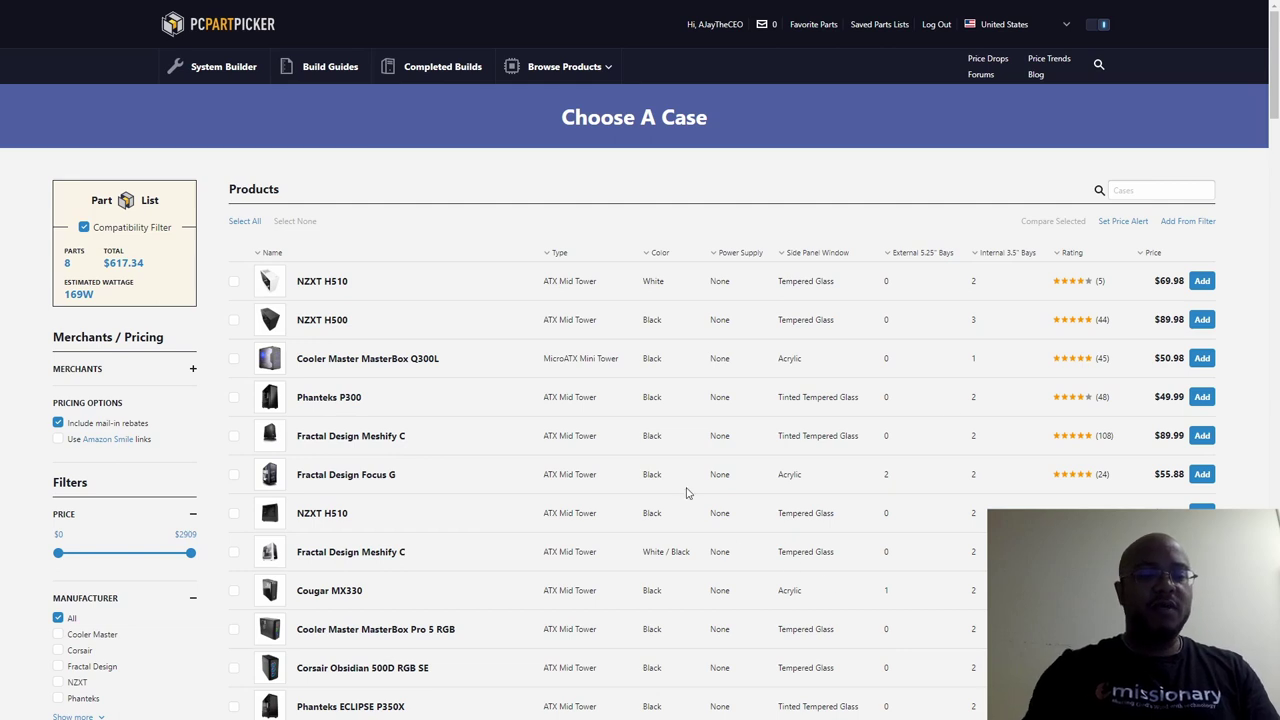
{"action": "left_click", "coordinate": [1131, 193]}
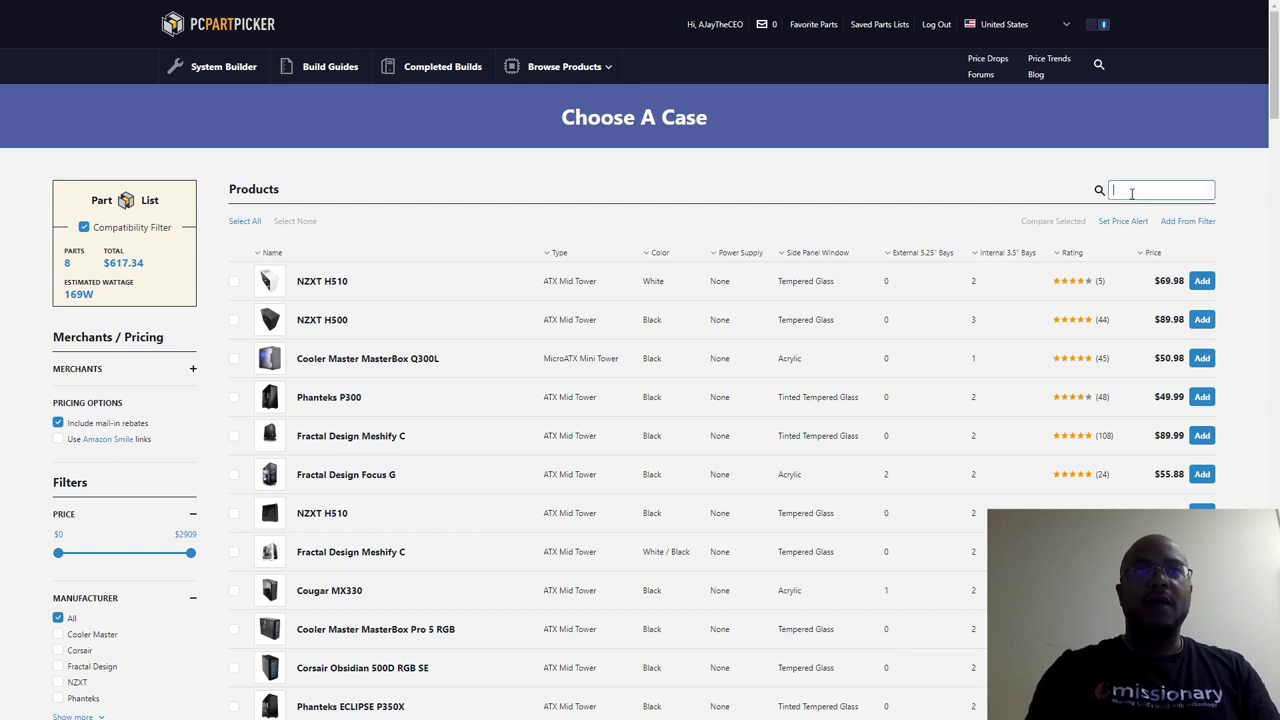
{"action": "type", "text": "cool"}
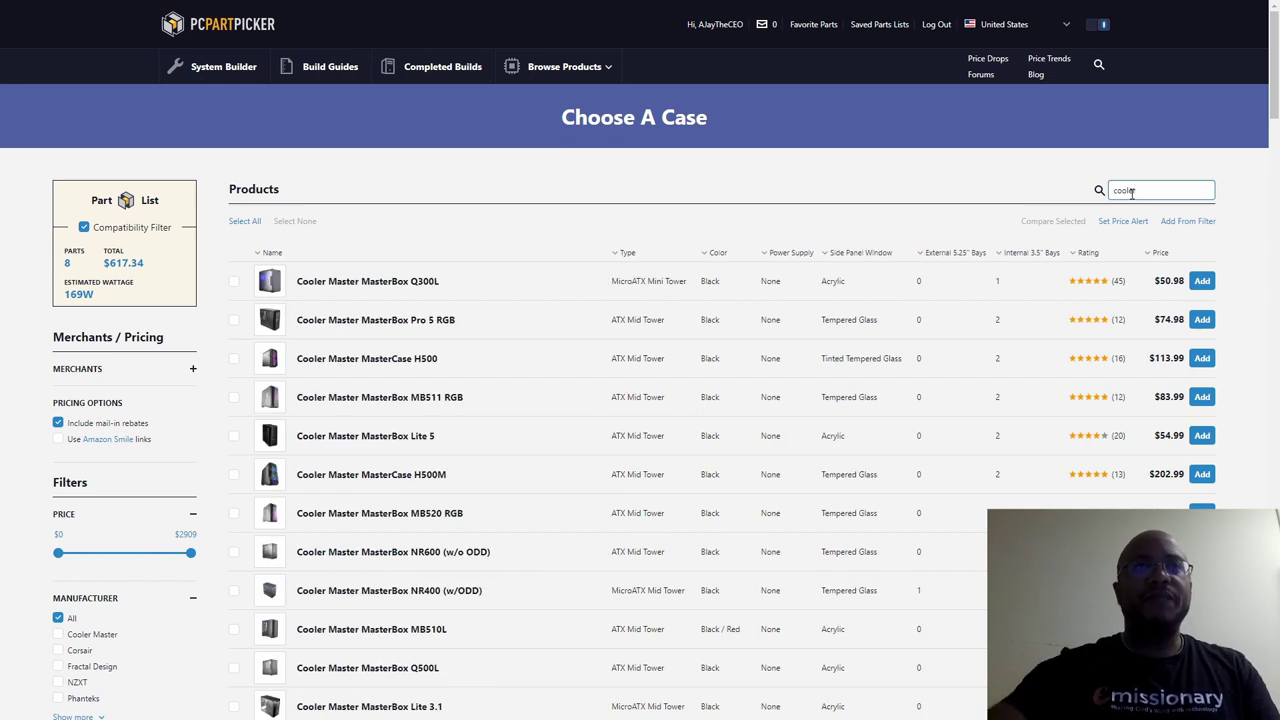
{"action": "type", "text": "er mb600l"}
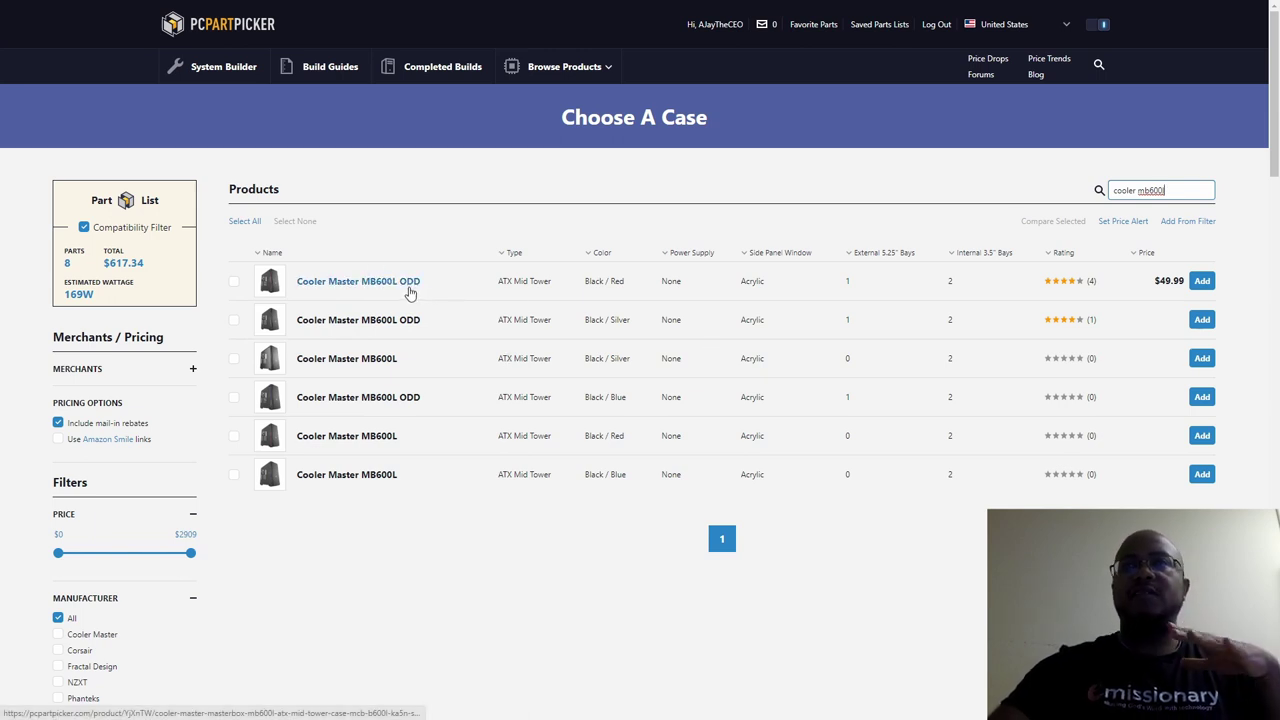
{"action": "left_click", "coordinate": [1203, 283]}
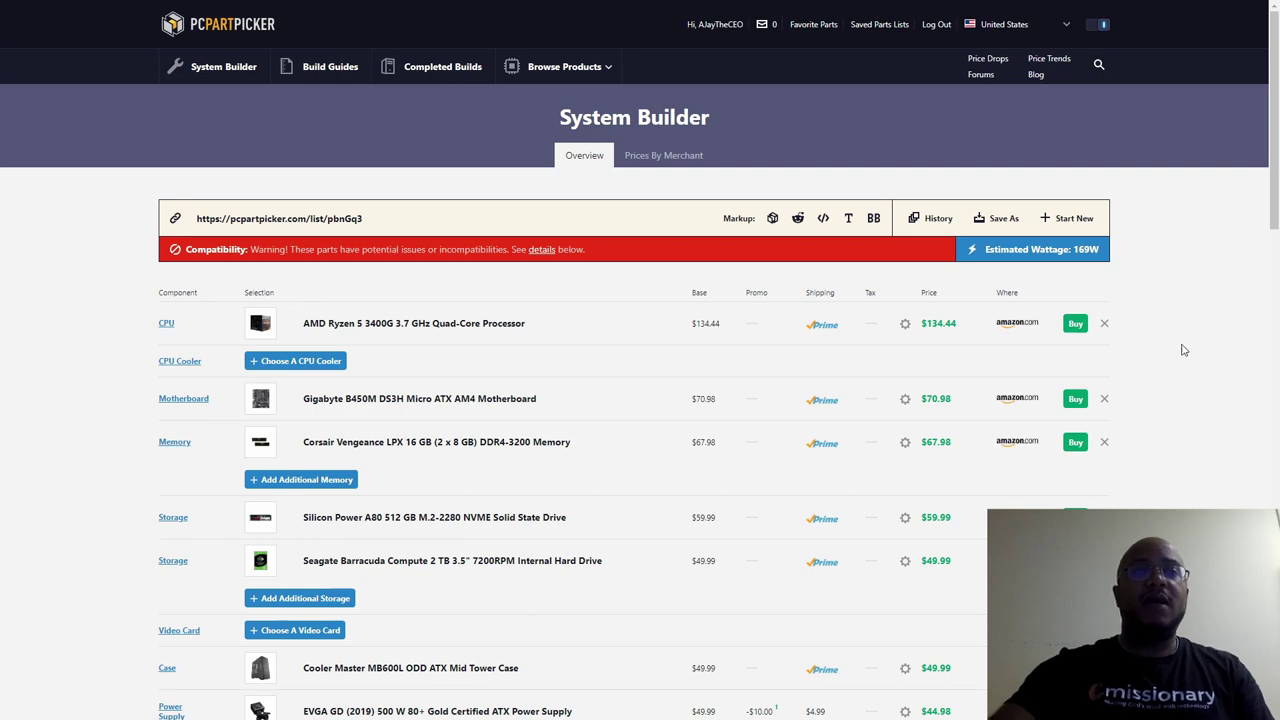
- Start choosing a keyboard, restrict the manufacturer to Logitech and add the $14.99 Logitech MK120 to the build
{"action": "scroll", "coordinate": [1203, 496], "scroll_direction": "down", "scroll_amount": 3}
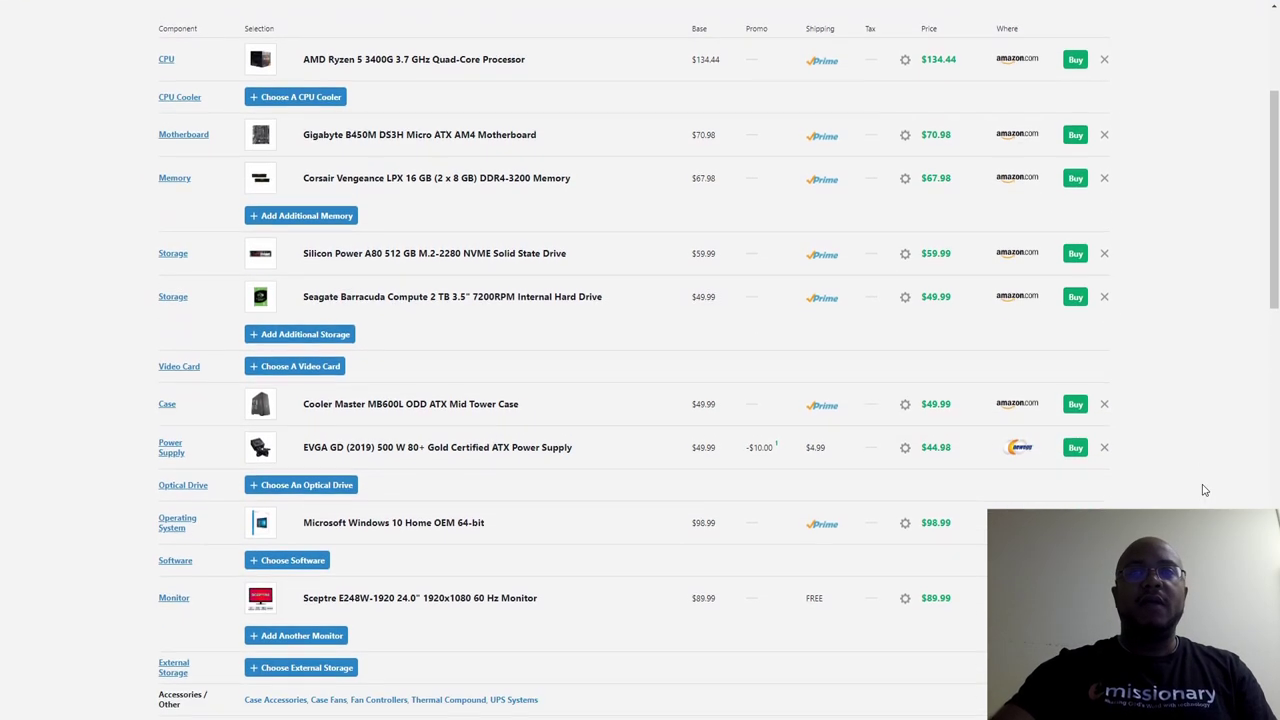
{"action": "scroll", "coordinate": [1203, 490], "scroll_direction": "down", "scroll_amount": 4}
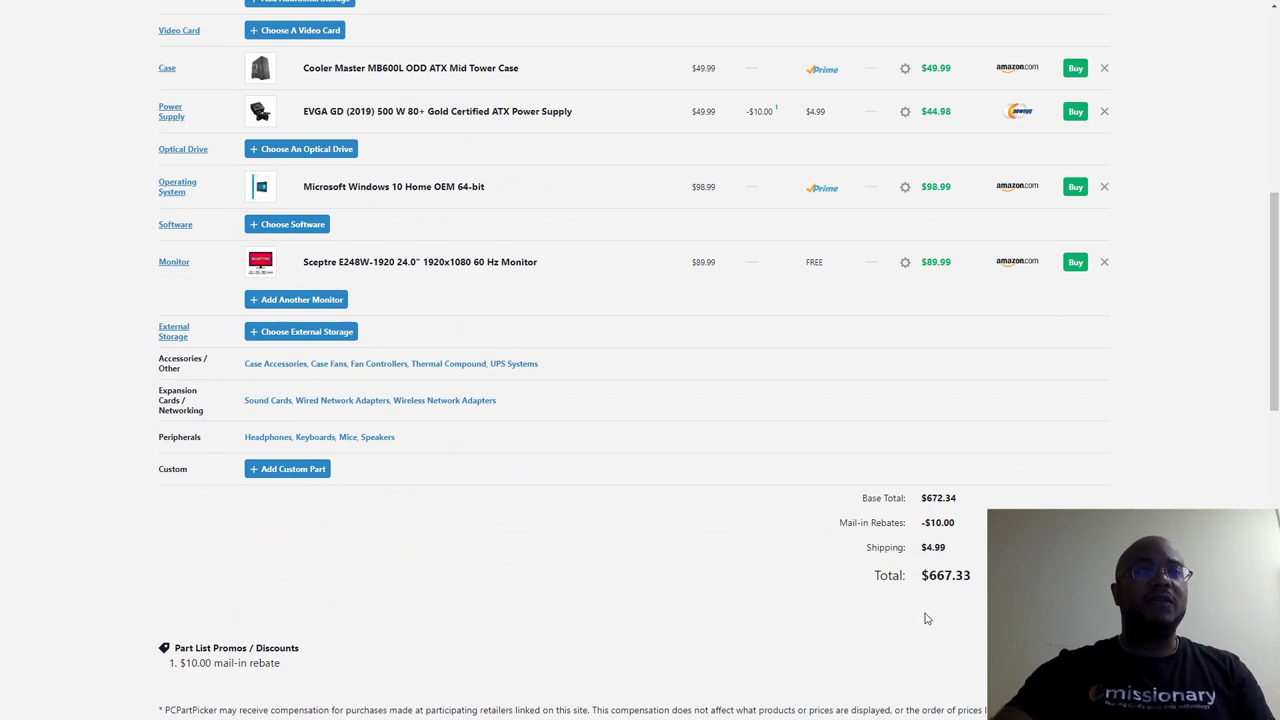
{"action": "scroll", "coordinate": [926, 613], "scroll_direction": "up", "scroll_amount": 5}
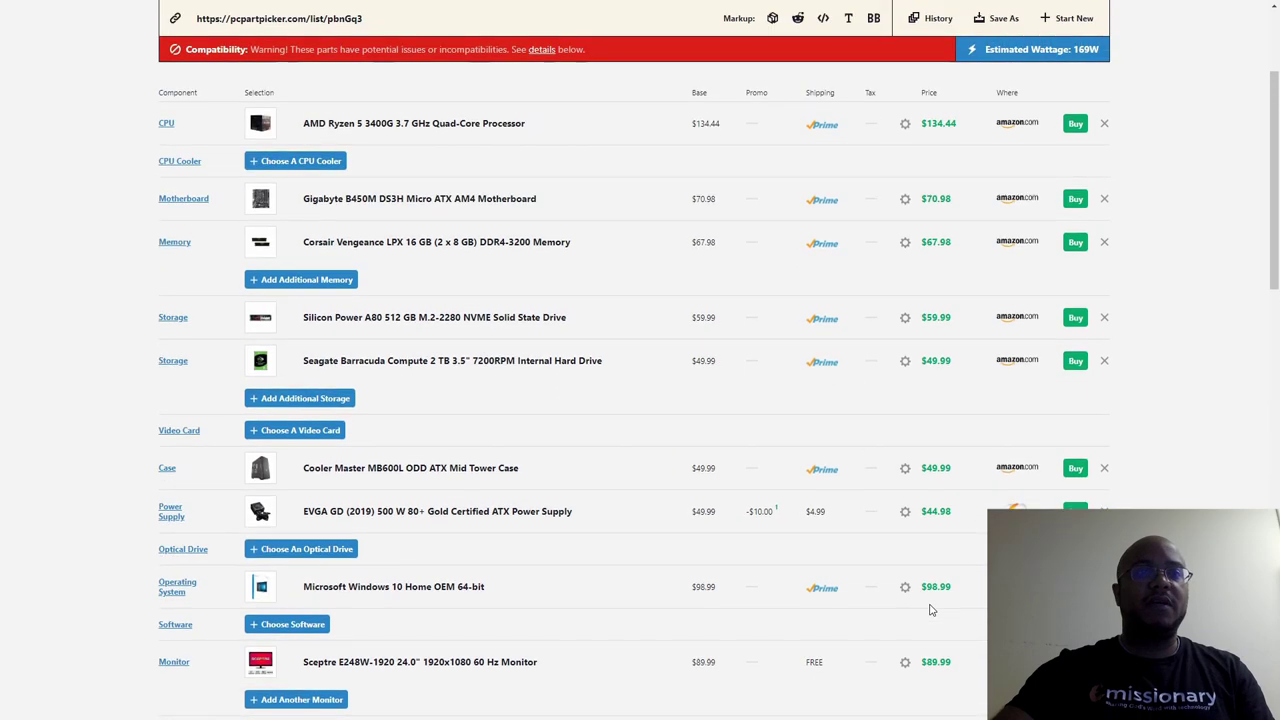
{"action": "scroll", "coordinate": [926, 613], "scroll_direction": "down", "scroll_amount": 3}
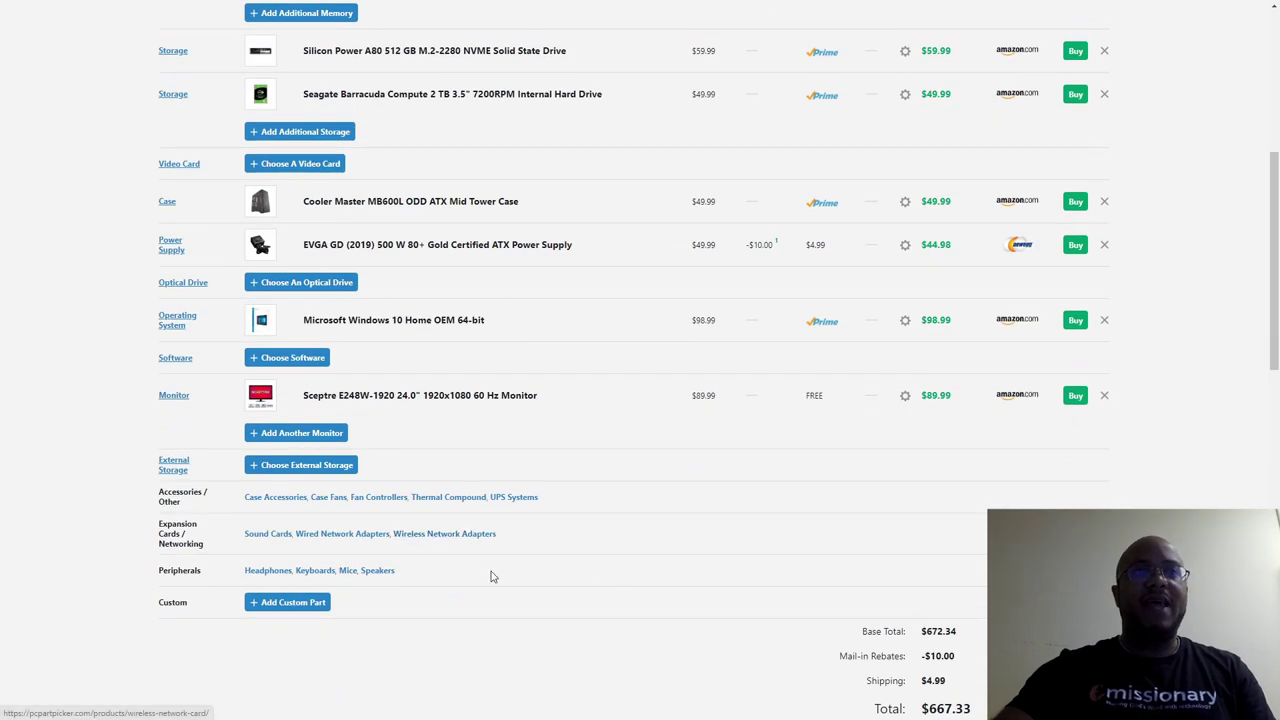
{"action": "left_click", "coordinate": [318, 571]}
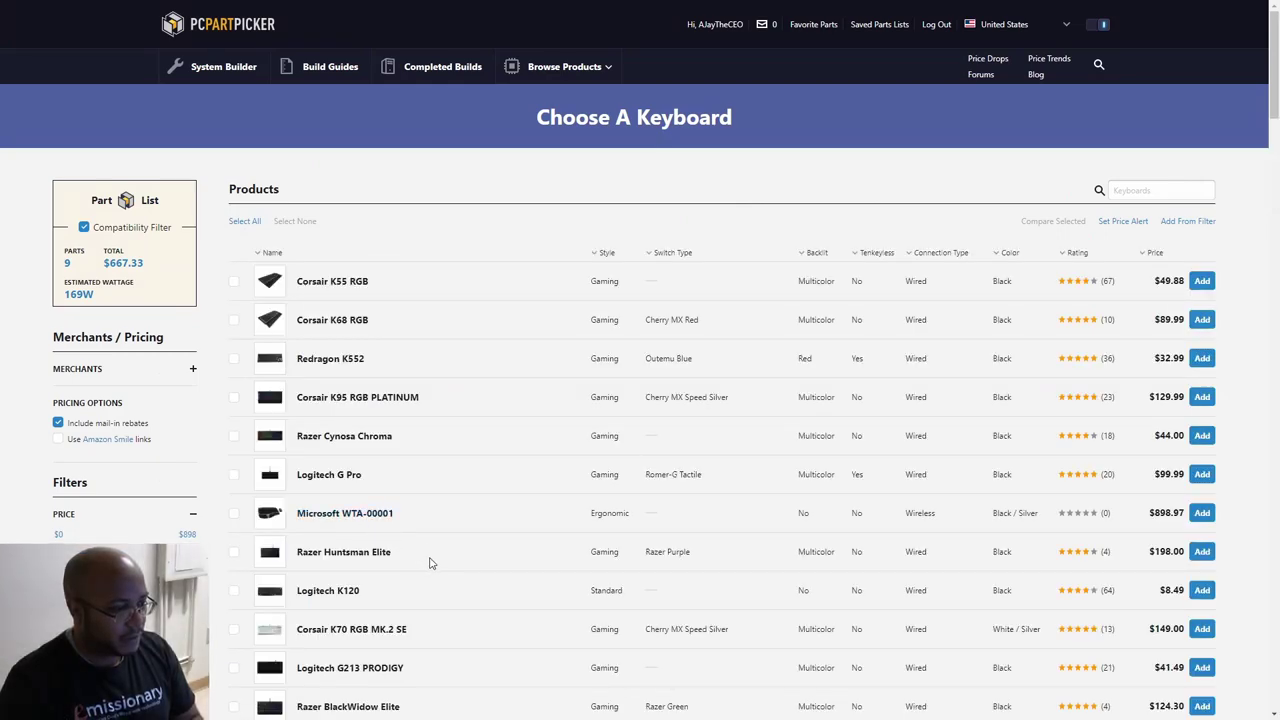
{"action": "scroll", "coordinate": [430, 563], "scroll_direction": "down", "scroll_amount": 3}
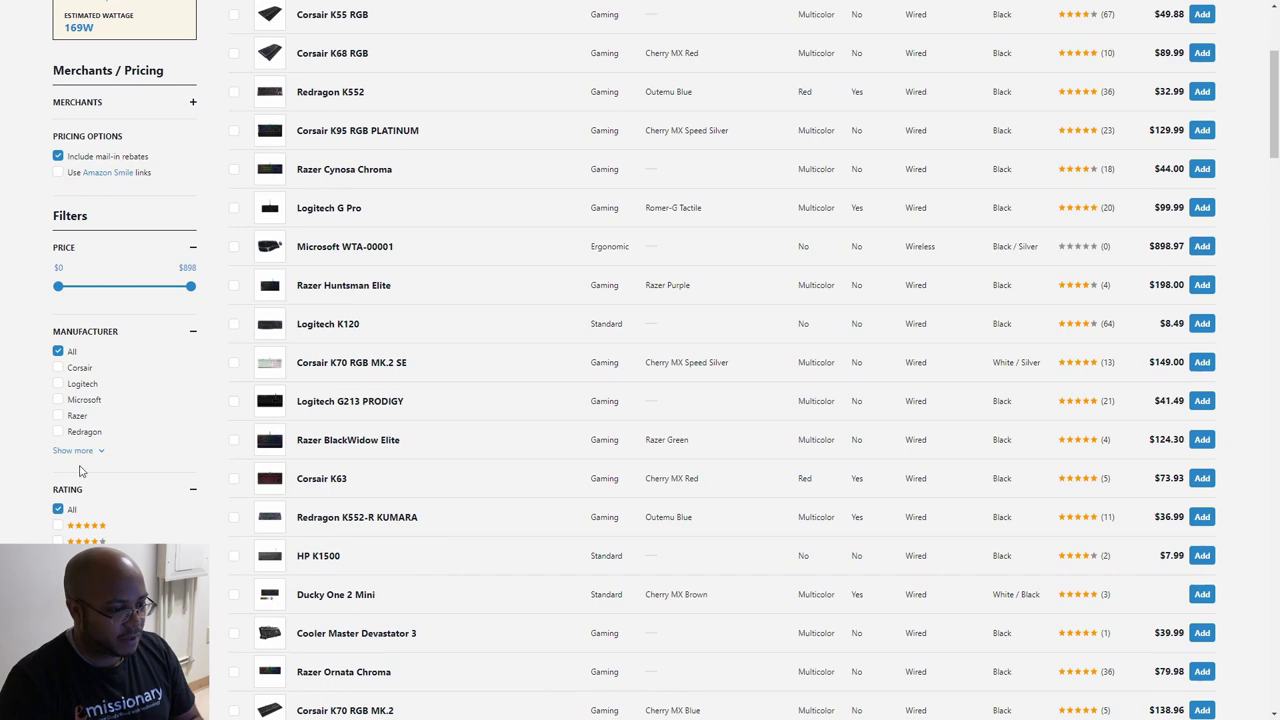
{"action": "left_click", "coordinate": [58, 384]}
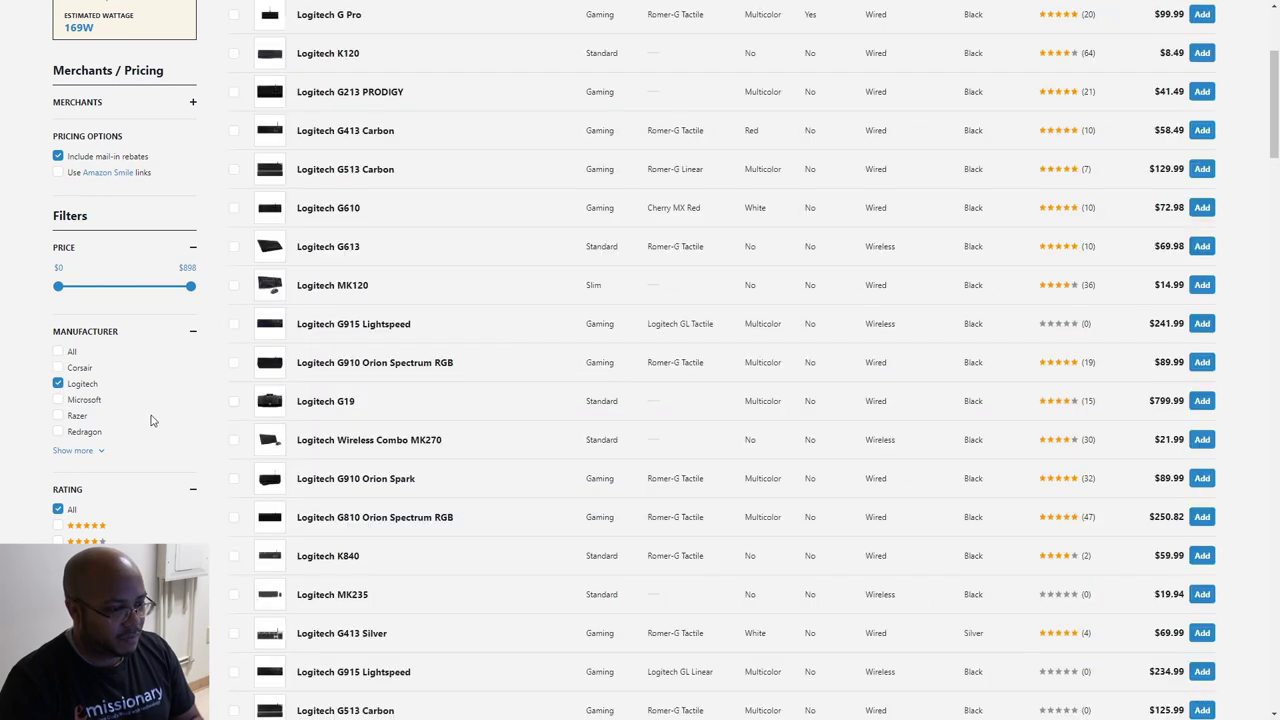
{"action": "scroll", "coordinate": [326, 568], "scroll_direction": "up", "scroll_amount": 2}
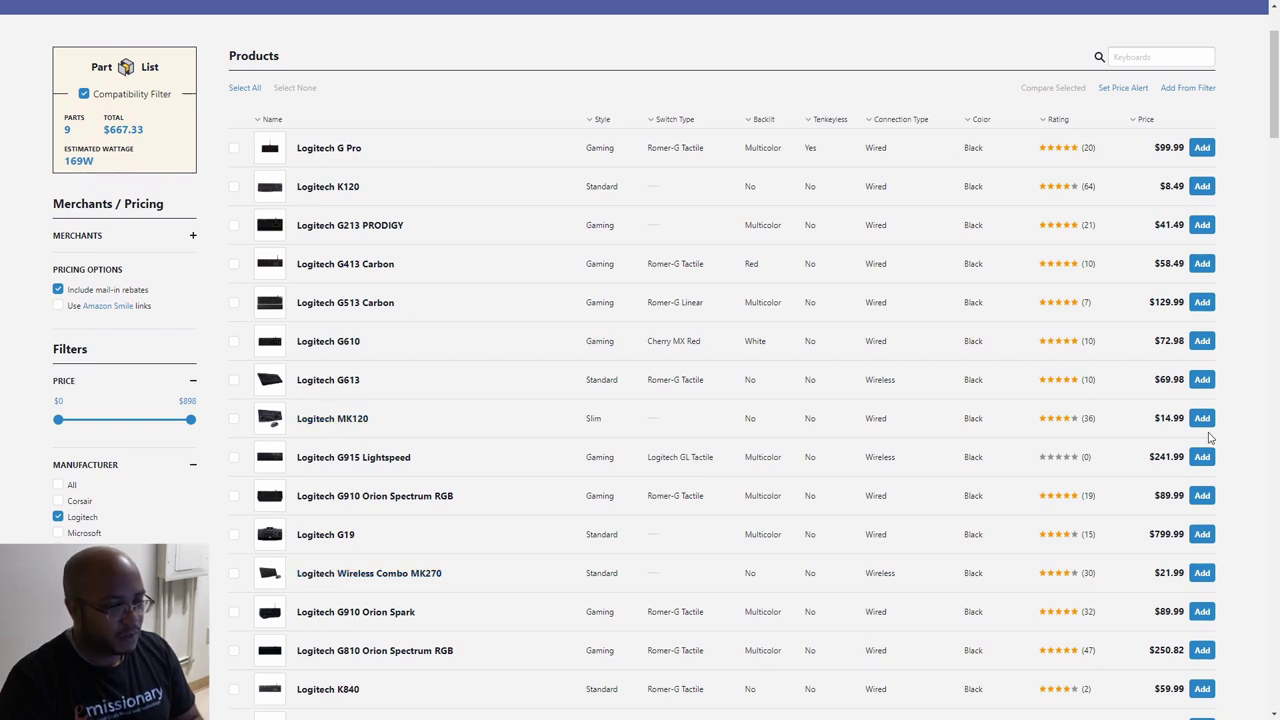
{"action": "left_click", "coordinate": [1202, 418]}
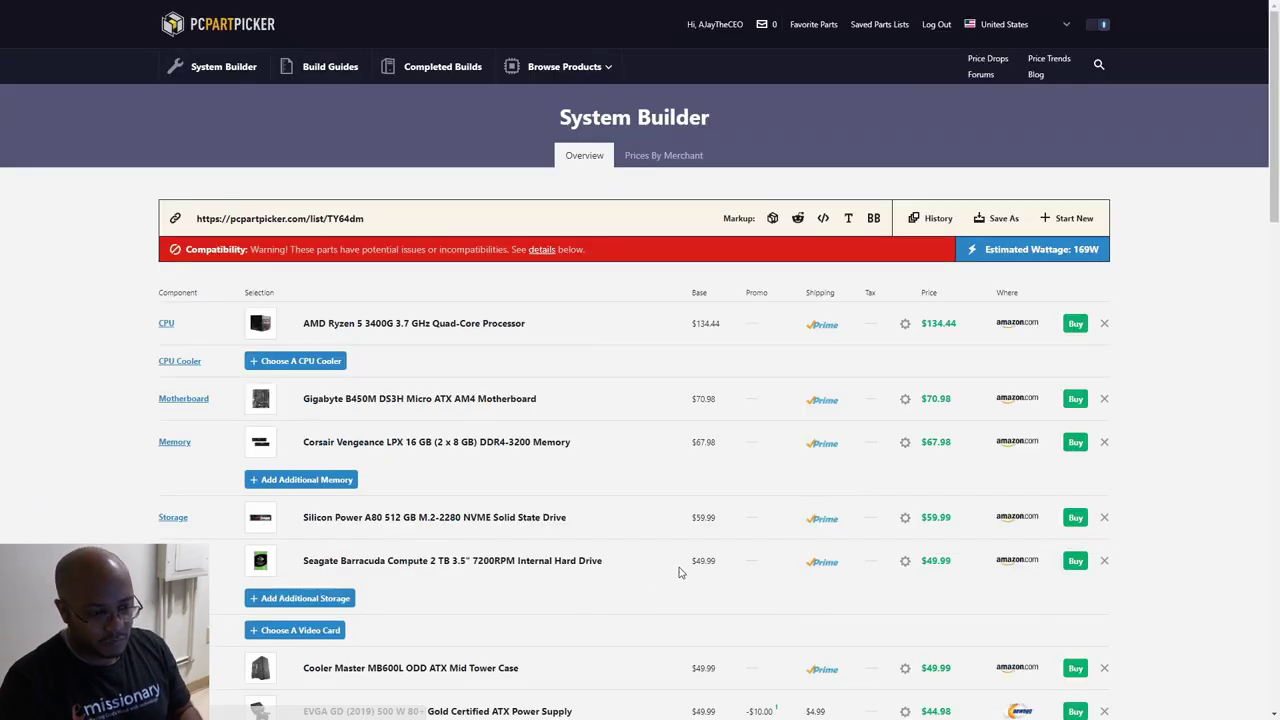
- Add the Blackmagic Design DeckLink Mini Recorder 4K 6G-SDI PCIe capture card to the build as a custom part
{"action": "scroll", "coordinate": [680, 571], "scroll_direction": "down", "scroll_amount": 5}
{"action": "scroll", "coordinate": [660, 590], "scroll_direction": "down", "scroll_amount": 3}
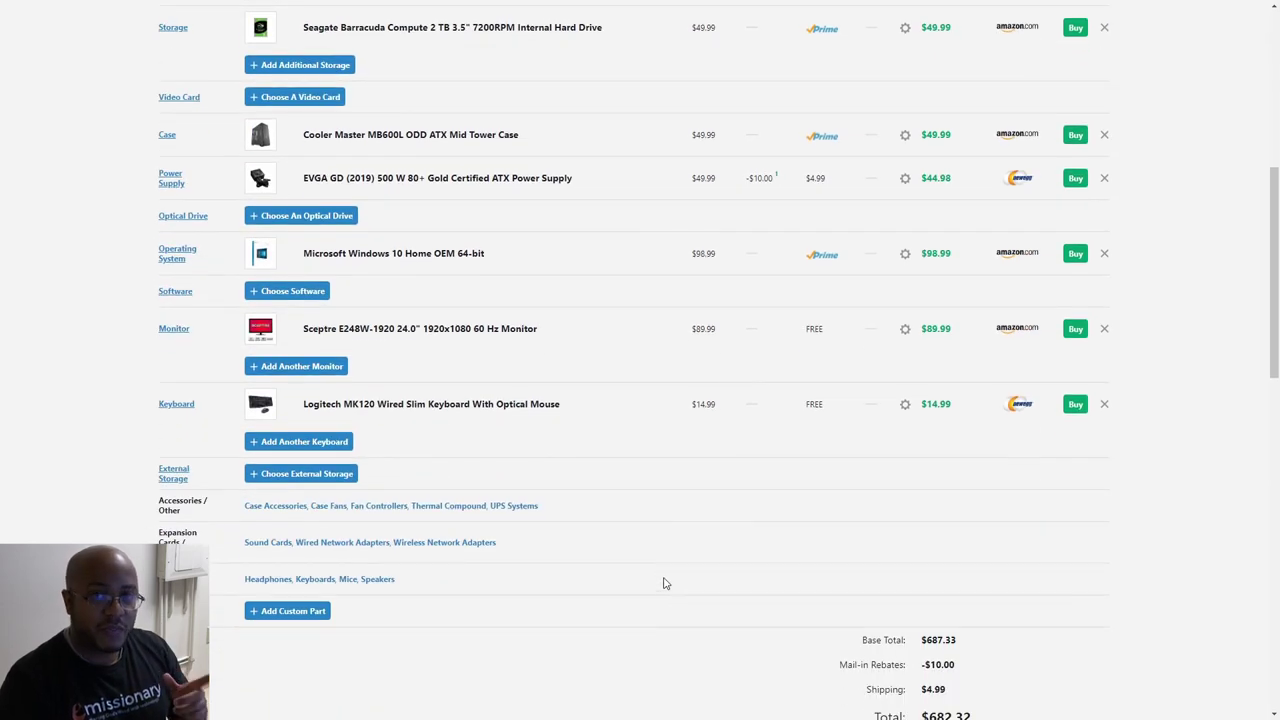
{"action": "scroll", "coordinate": [669, 585], "scroll_direction": "up", "scroll_amount": 3}
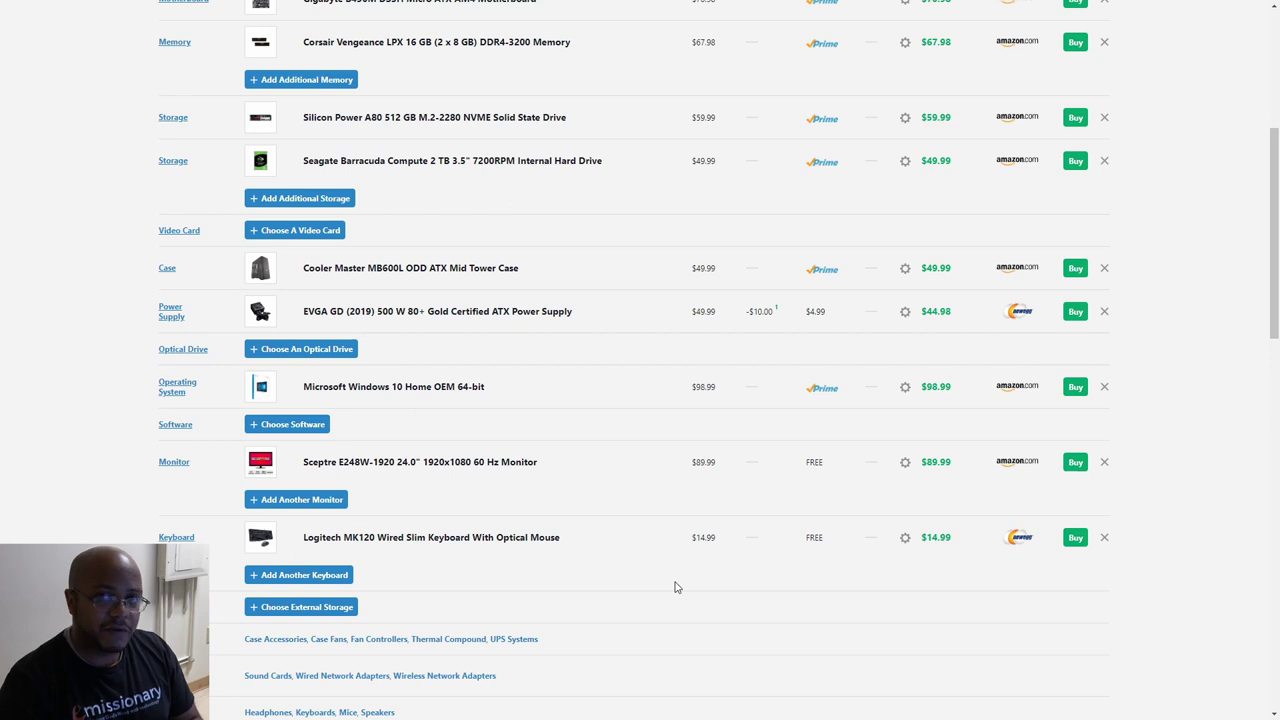
{"action": "scroll", "coordinate": [675, 585], "scroll_direction": "down", "scroll_amount": 2}
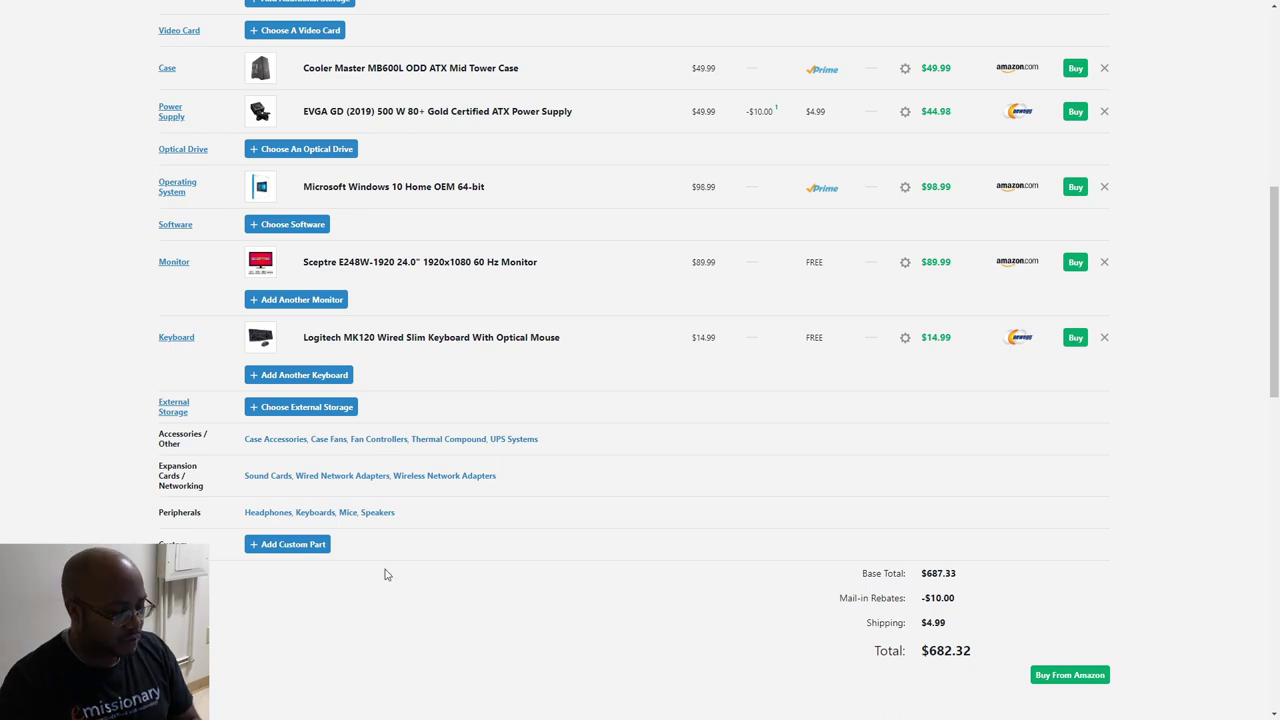
{"action": "left_click", "coordinate": [288, 546]}
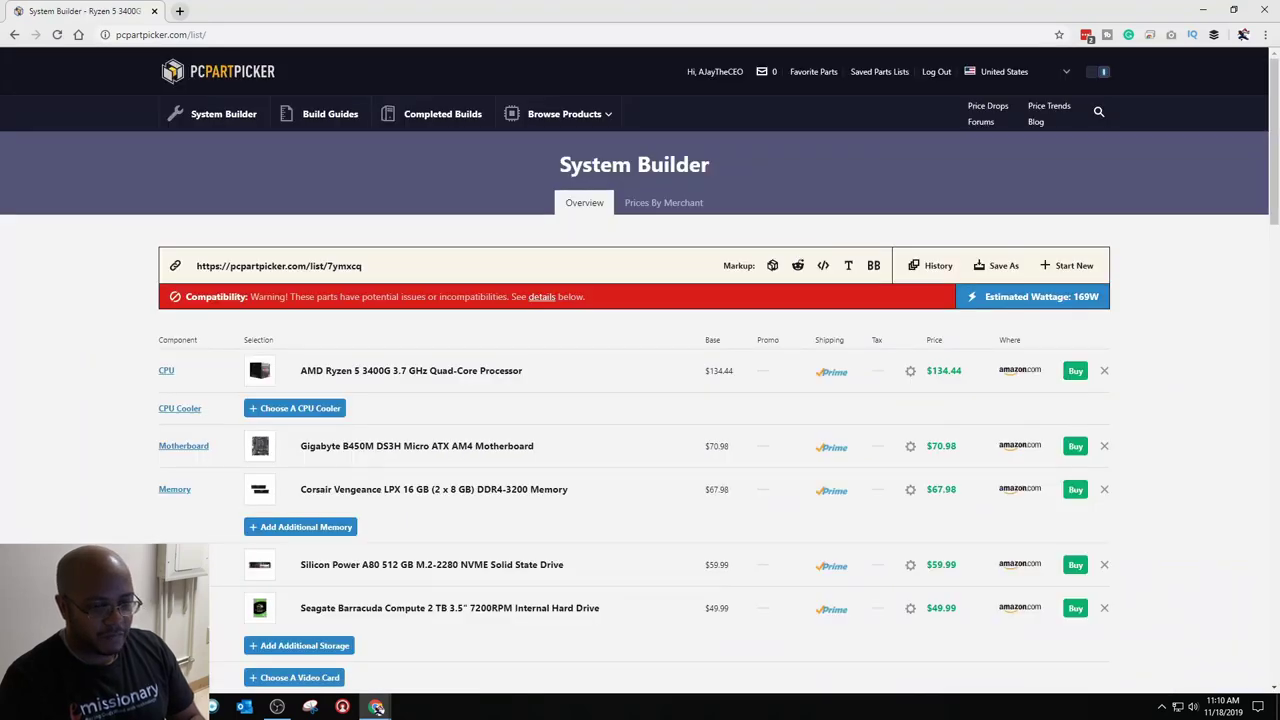
{"action": "scroll", "coordinate": [680, 540], "scroll_direction": "down", "scroll_amount": 8}
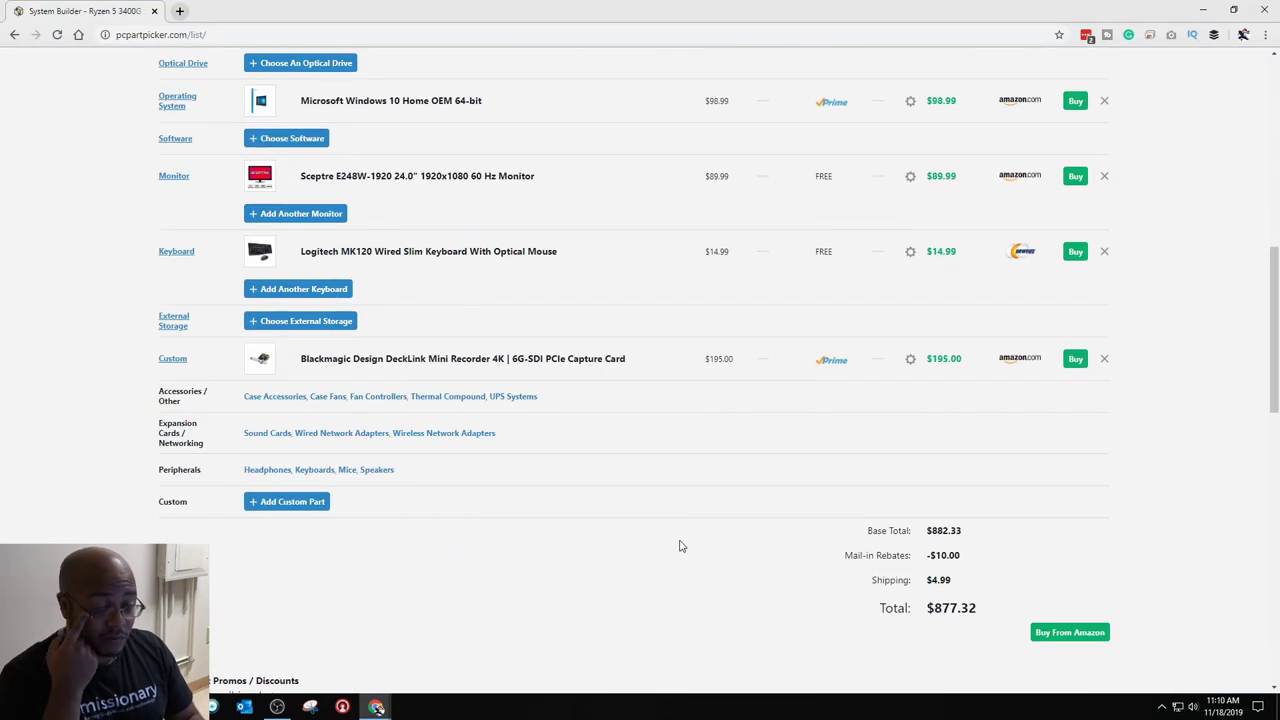